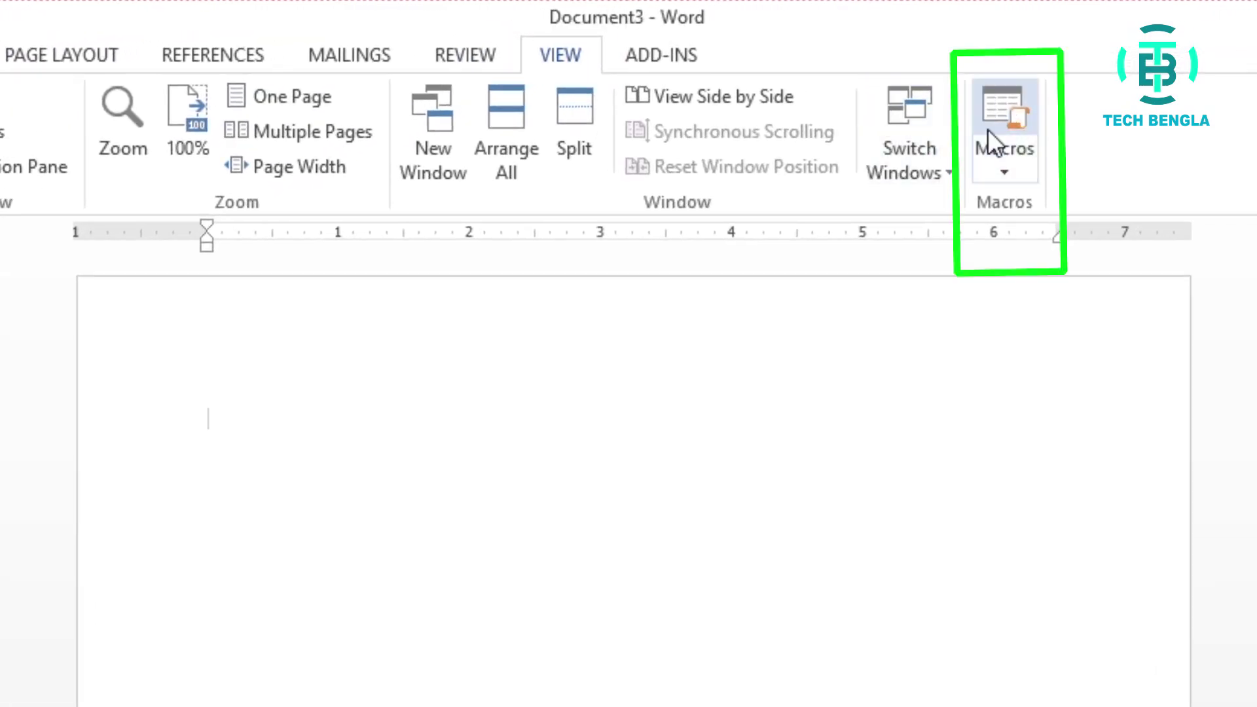
Step: Start recording a new macro named Letter, stored in all documents
{"action": "left_click", "coordinate": [1003, 174]}
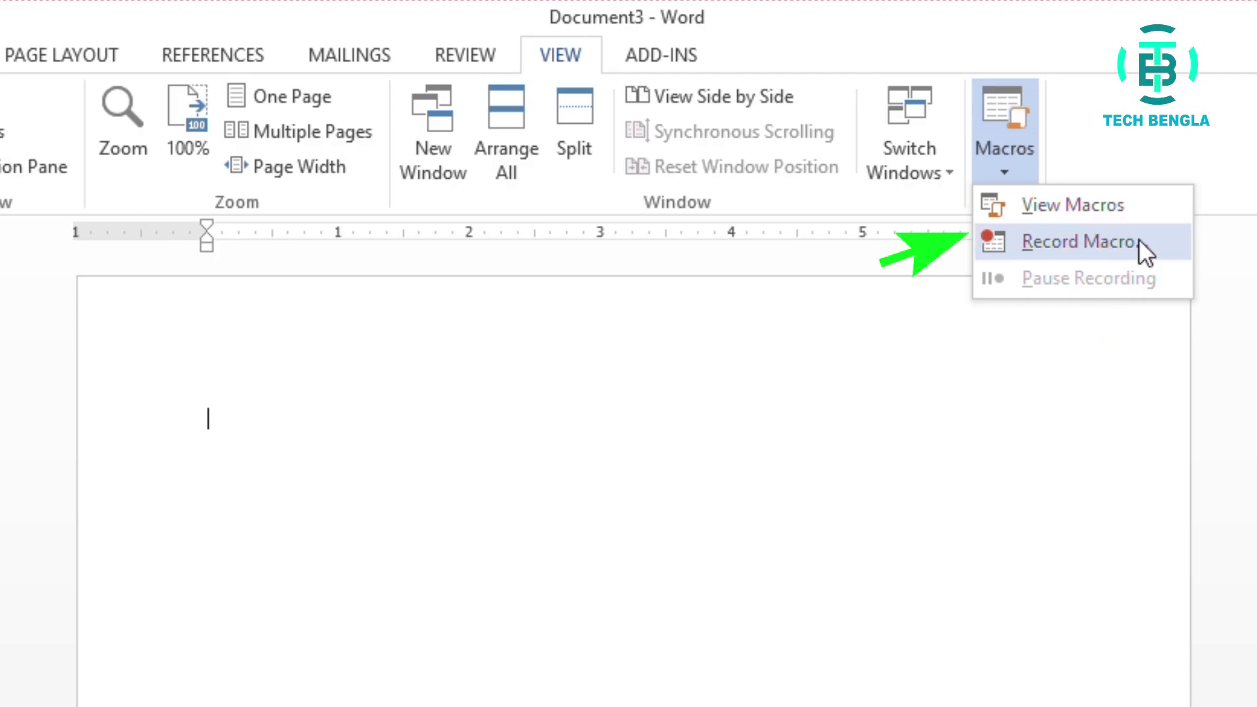
{"action": "left_click", "coordinate": [1046, 244]}
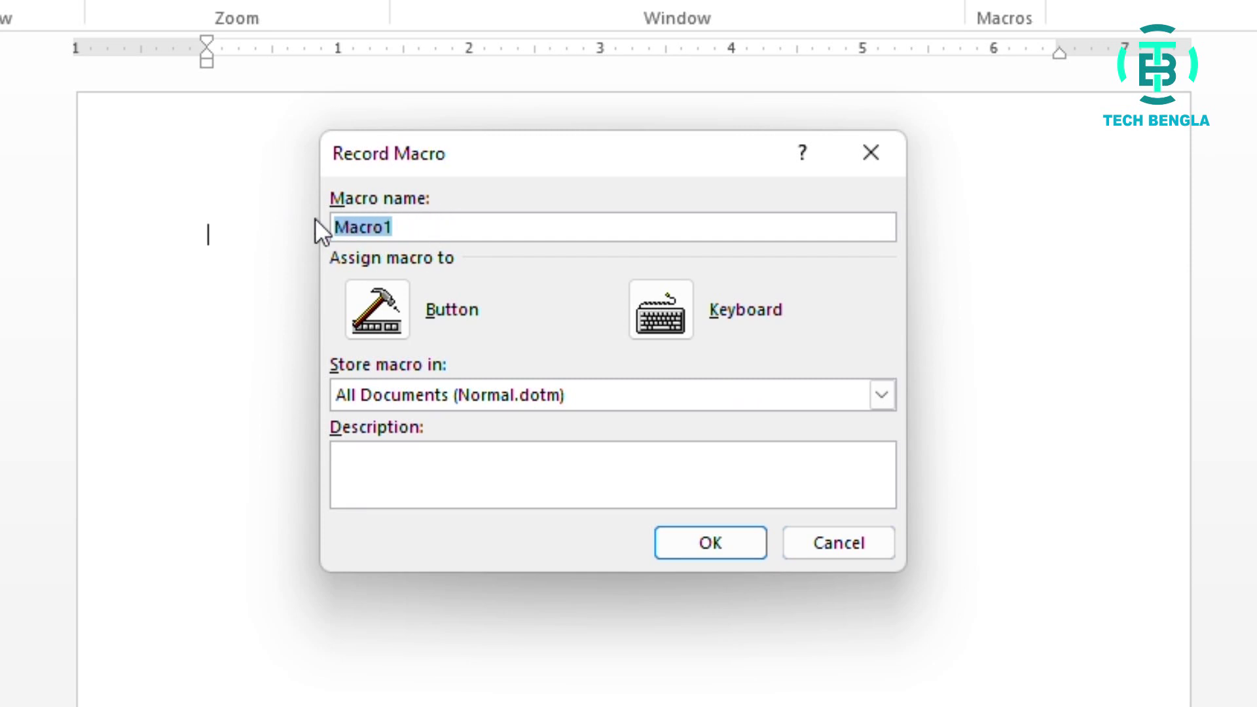
{"action": "left_click", "coordinate": [432, 226]}
{"action": "left_click_drag", "start_coordinate": [393, 226], "coordinate": [332, 230]}
{"action": "type", "text": "Letter"}
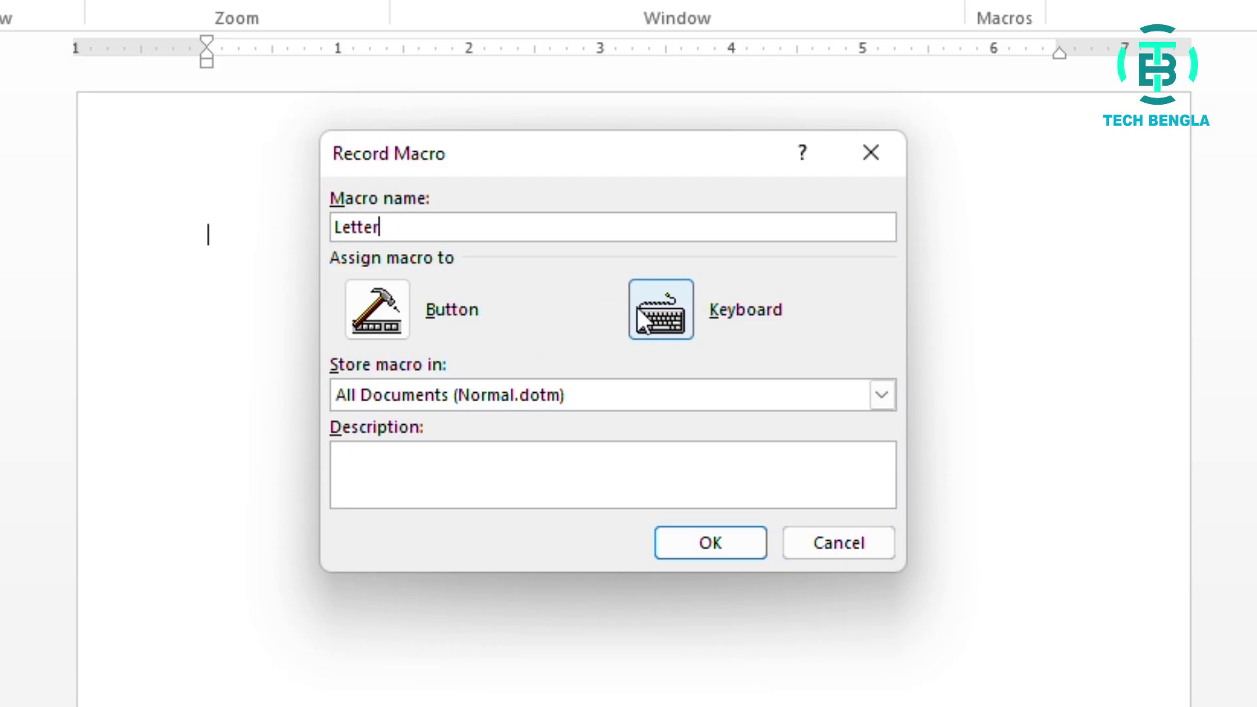
Step: Assign the shortcut Alt+Ctrl+M to the Letter macro and begin the recording
{"action": "left_click", "coordinate": [655, 310]}
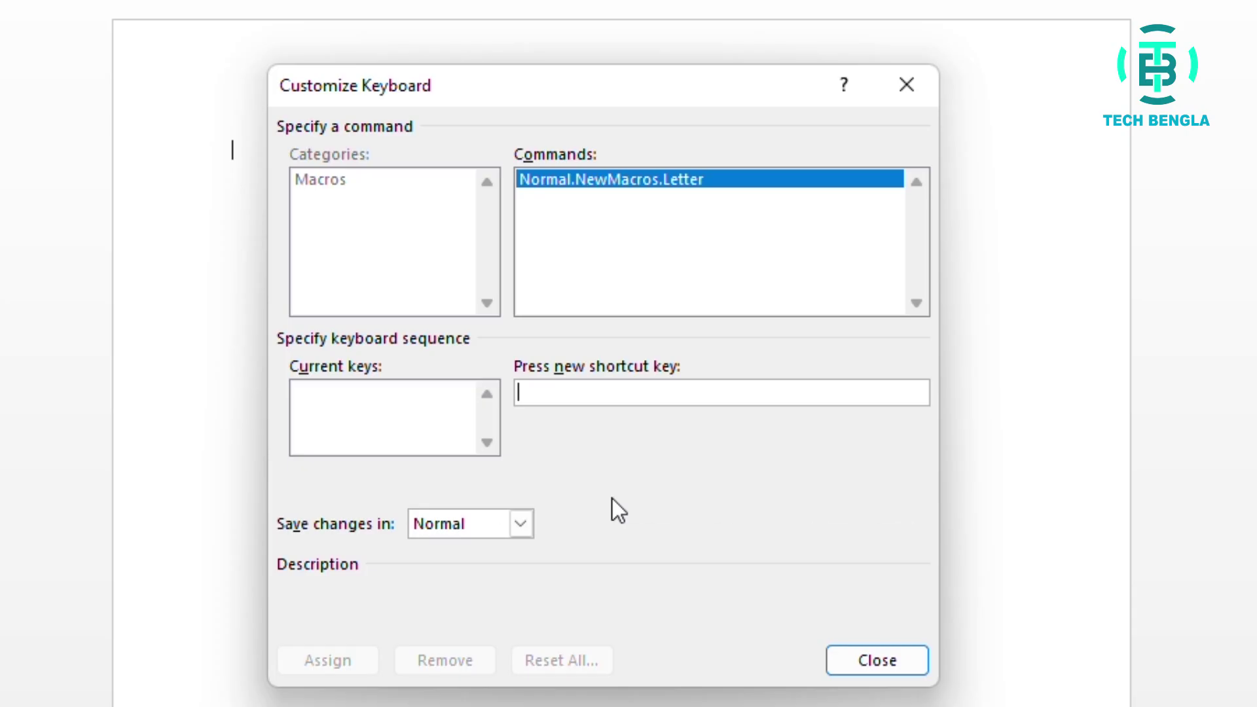
{"action": "key", "text": "ctrl+alt+m"}
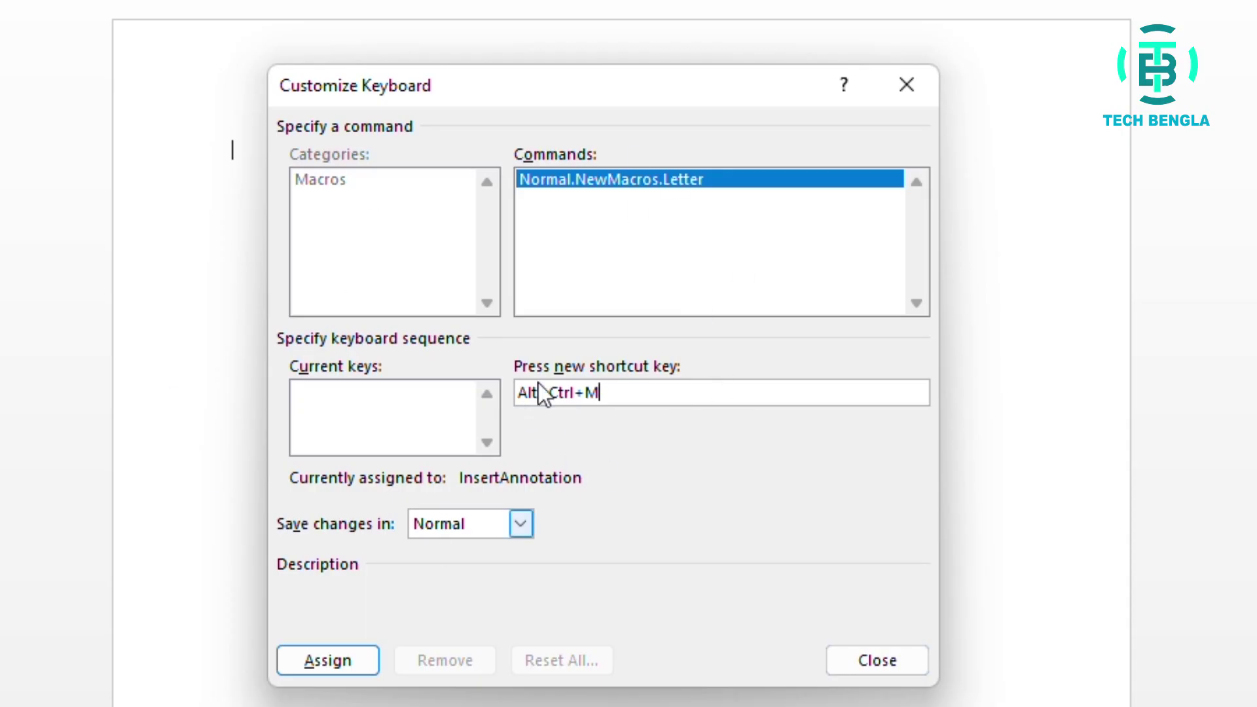
{"action": "left_click", "coordinate": [316, 662]}
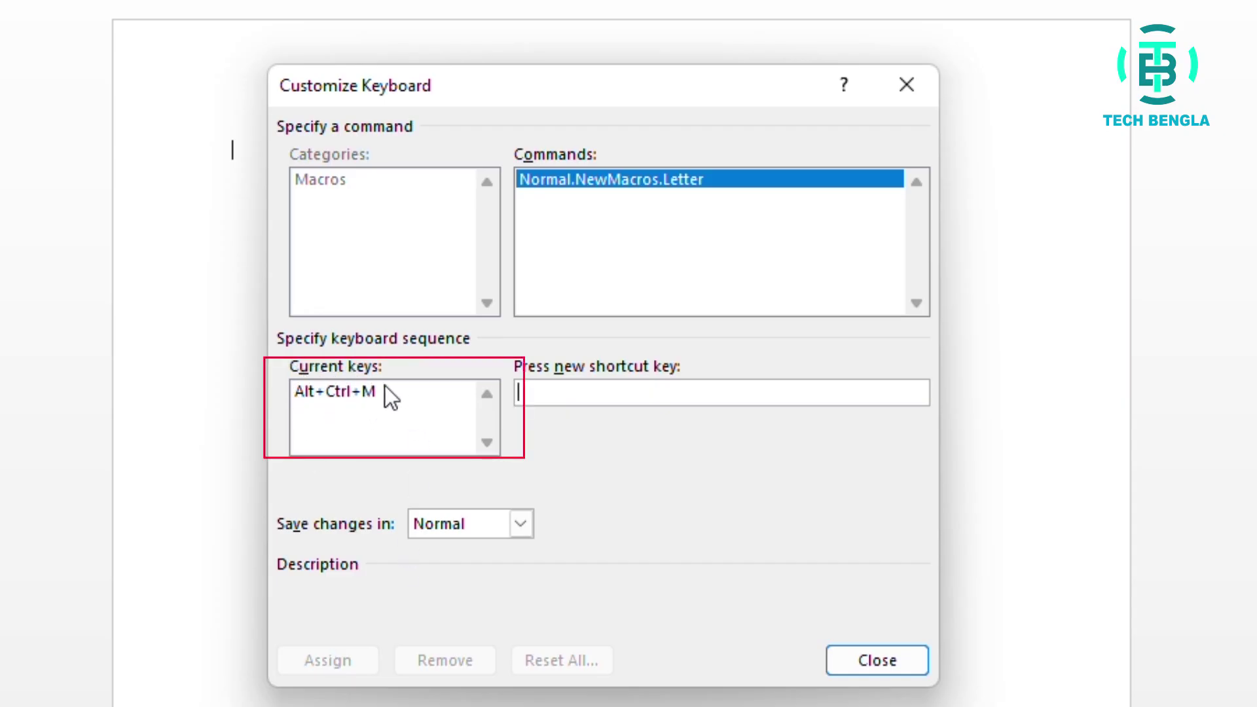
{"action": "left_click", "coordinate": [869, 660]}
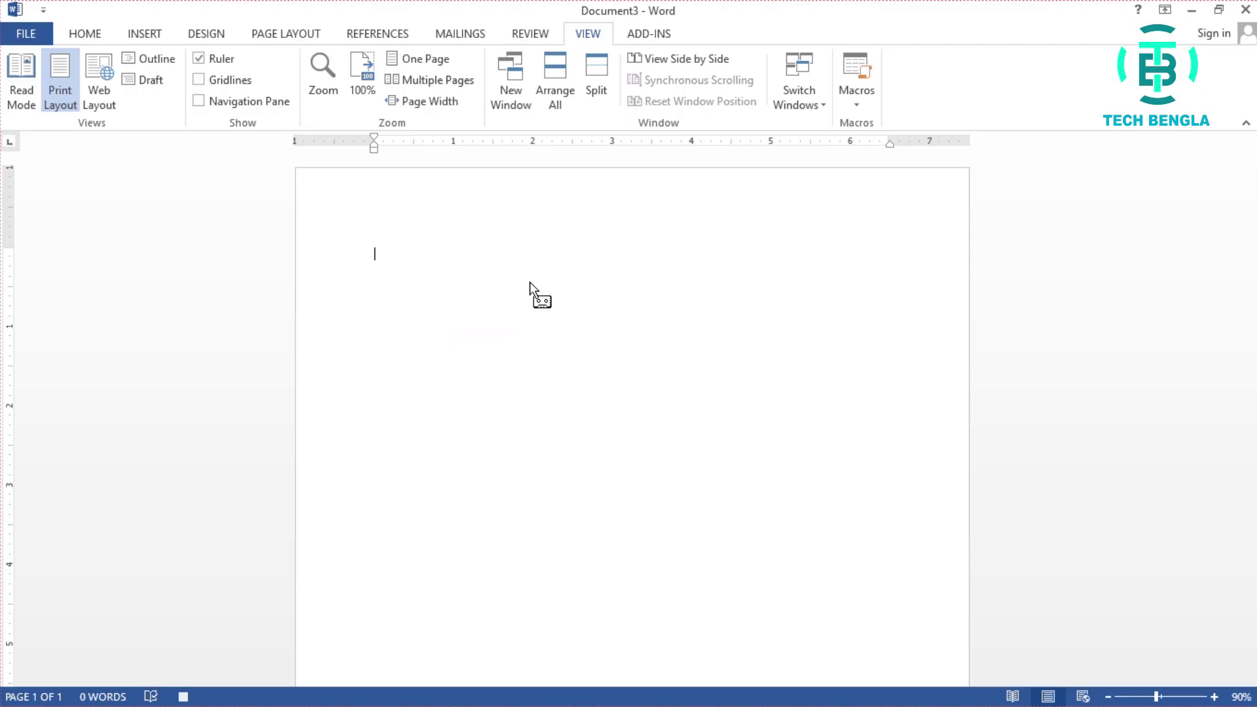
Step: Stop recording the macro with the leave application letter in the document
{"action": "left_click", "coordinate": [856, 101]}
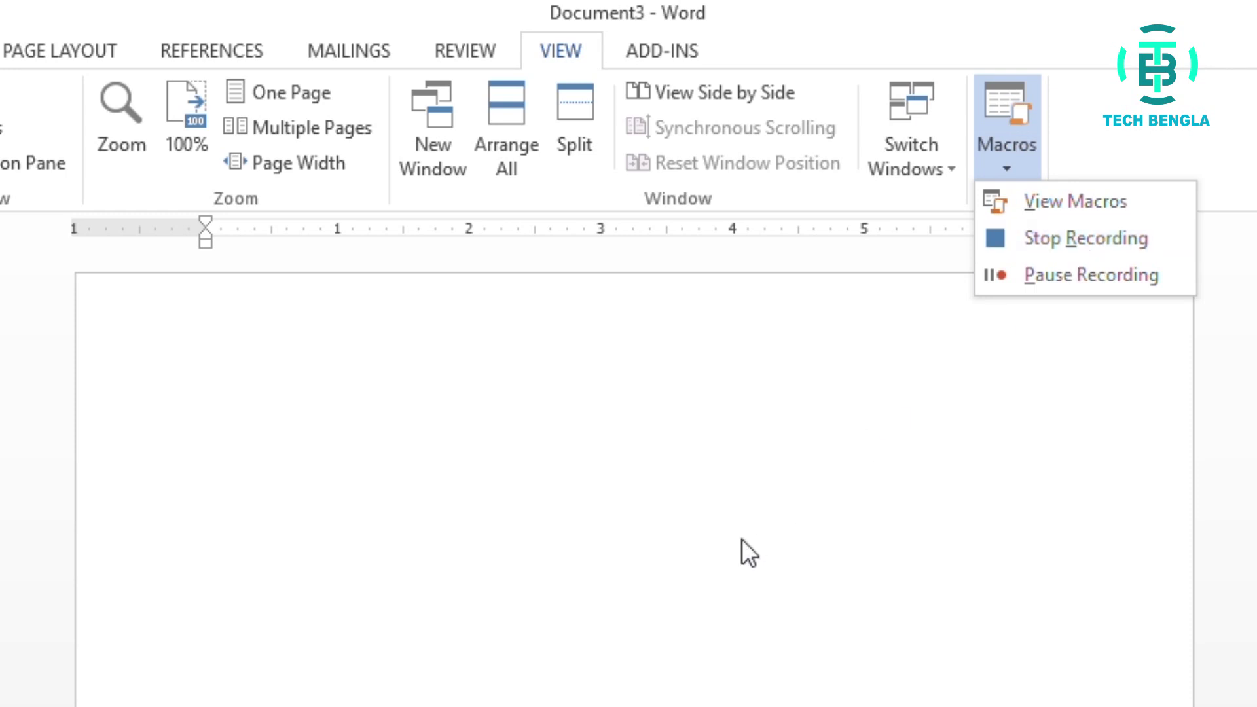
{"action": "left_click", "coordinate": [490, 540]}
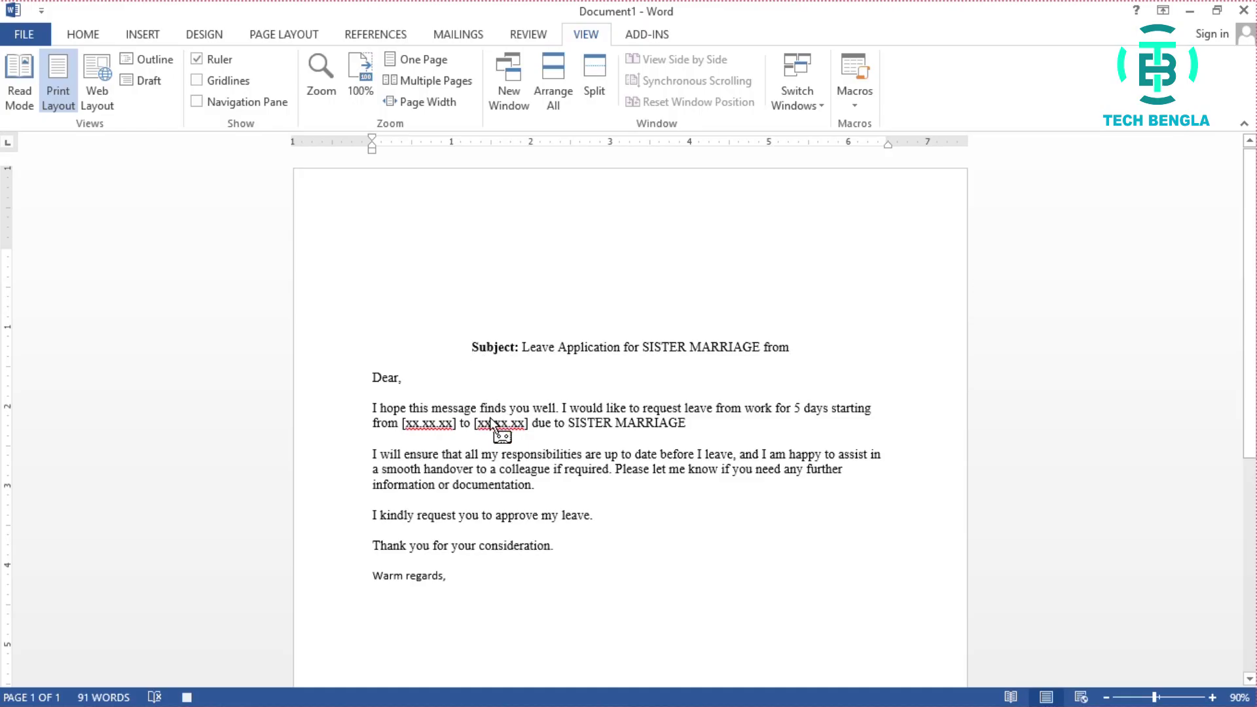
{"action": "left_click", "coordinate": [476, 347]}
{"action": "left_click", "coordinate": [851, 100]}
{"action": "left_click", "coordinate": [870, 148]}
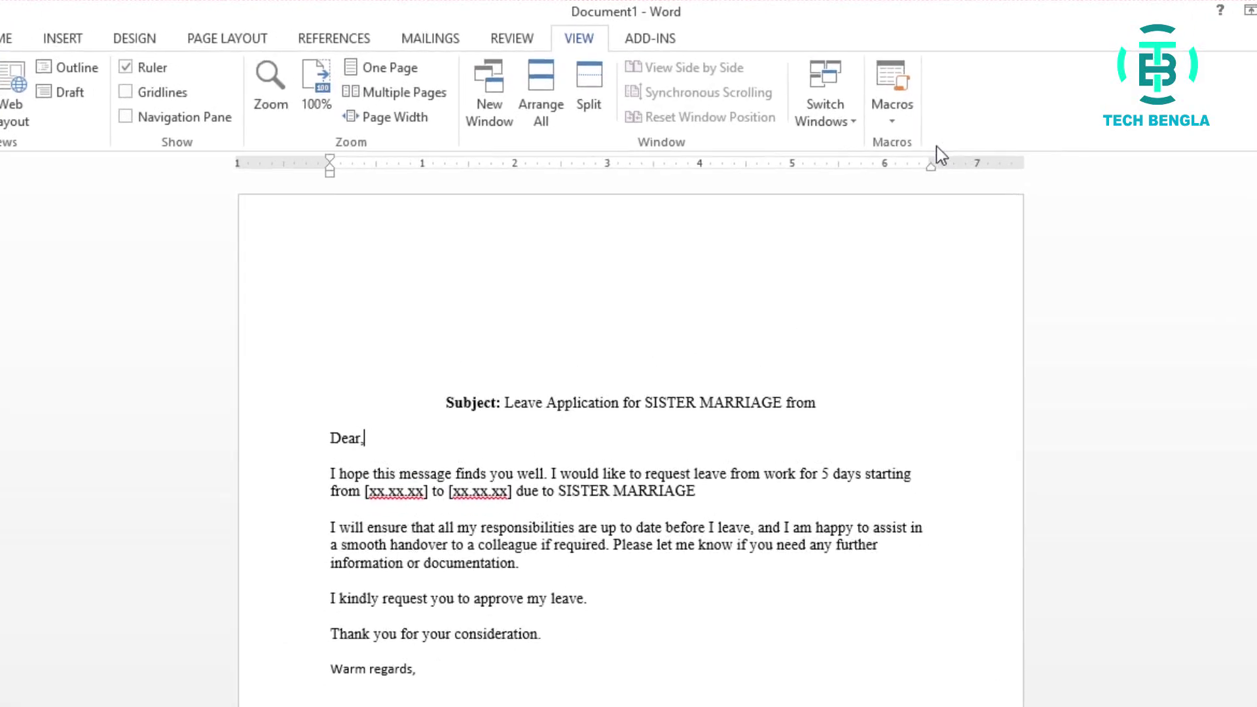
Step: Look up the Letter macro in the list of available macros and close the list without running it
{"action": "left_click", "coordinate": [854, 103]}
{"action": "left_click", "coordinate": [508, 578]}
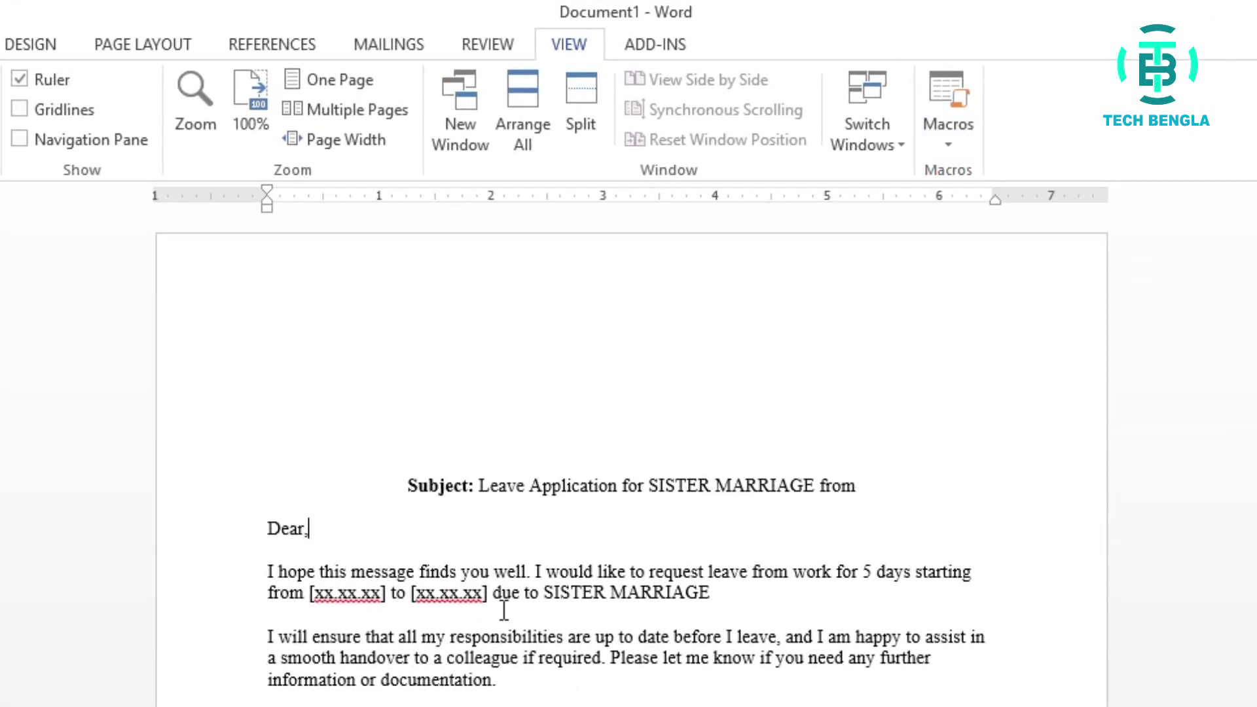
{"action": "left_click", "coordinate": [950, 144]}
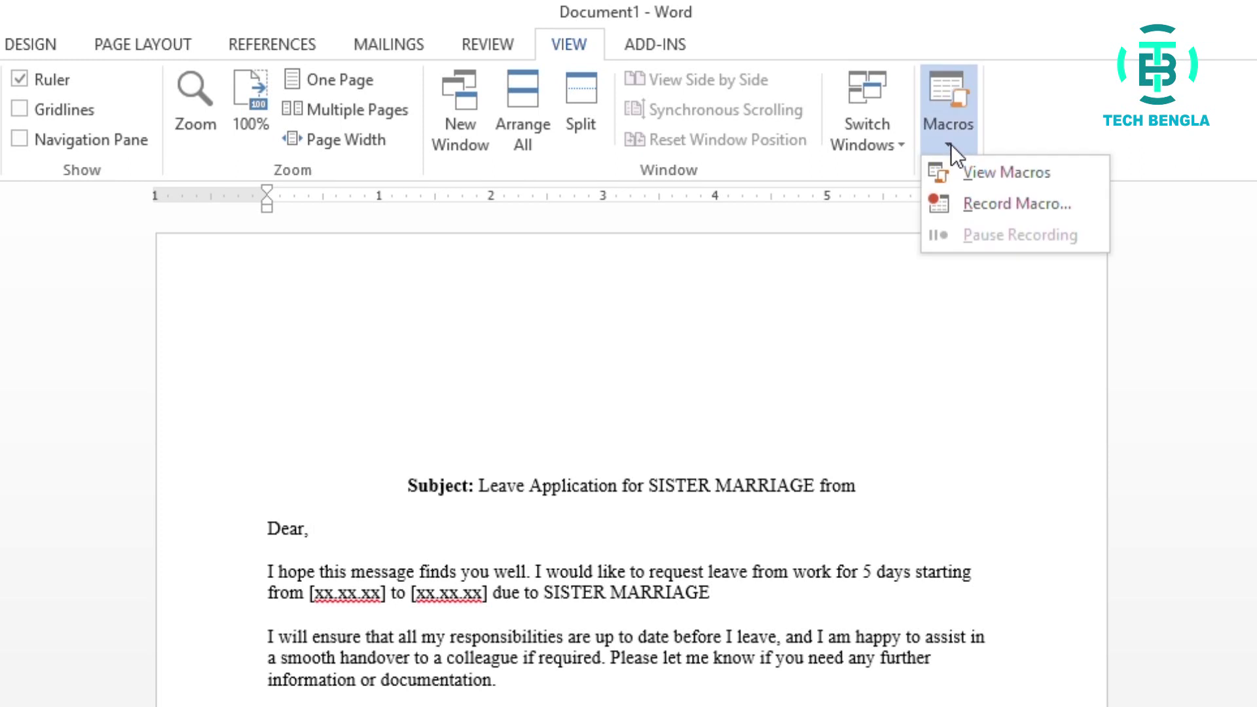
{"action": "left_click", "coordinate": [967, 167]}
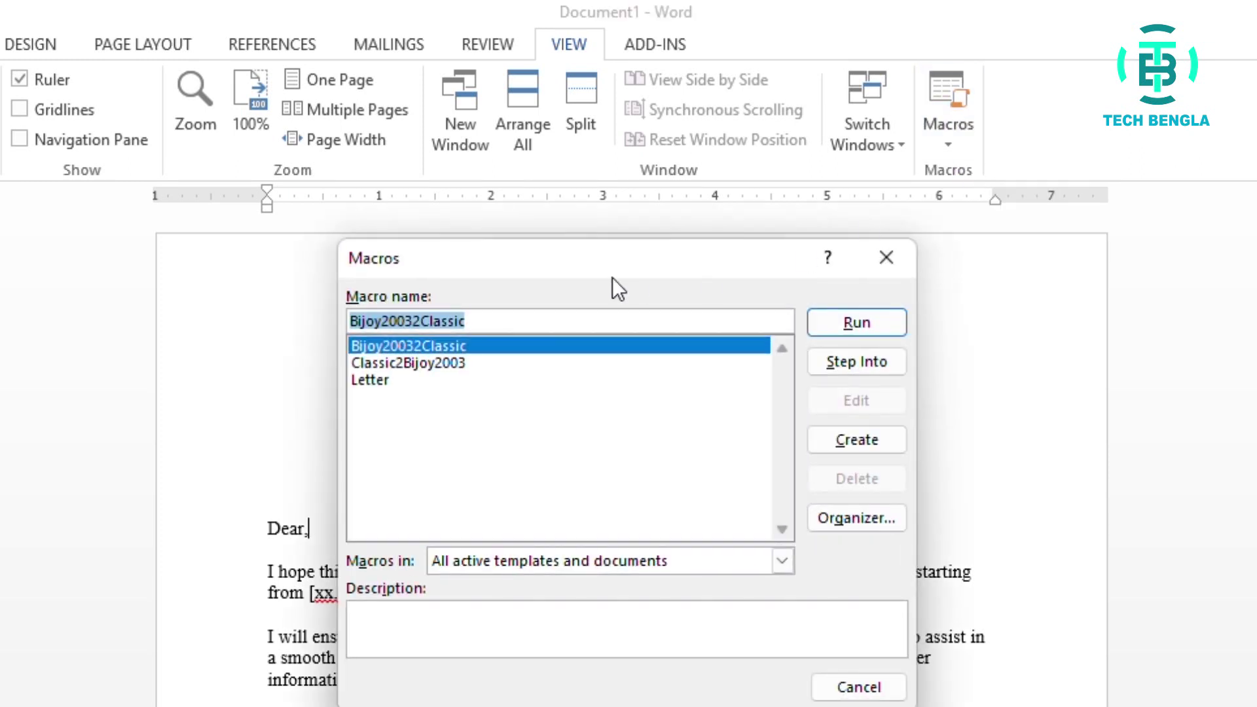
{"action": "left_click", "coordinate": [361, 382]}
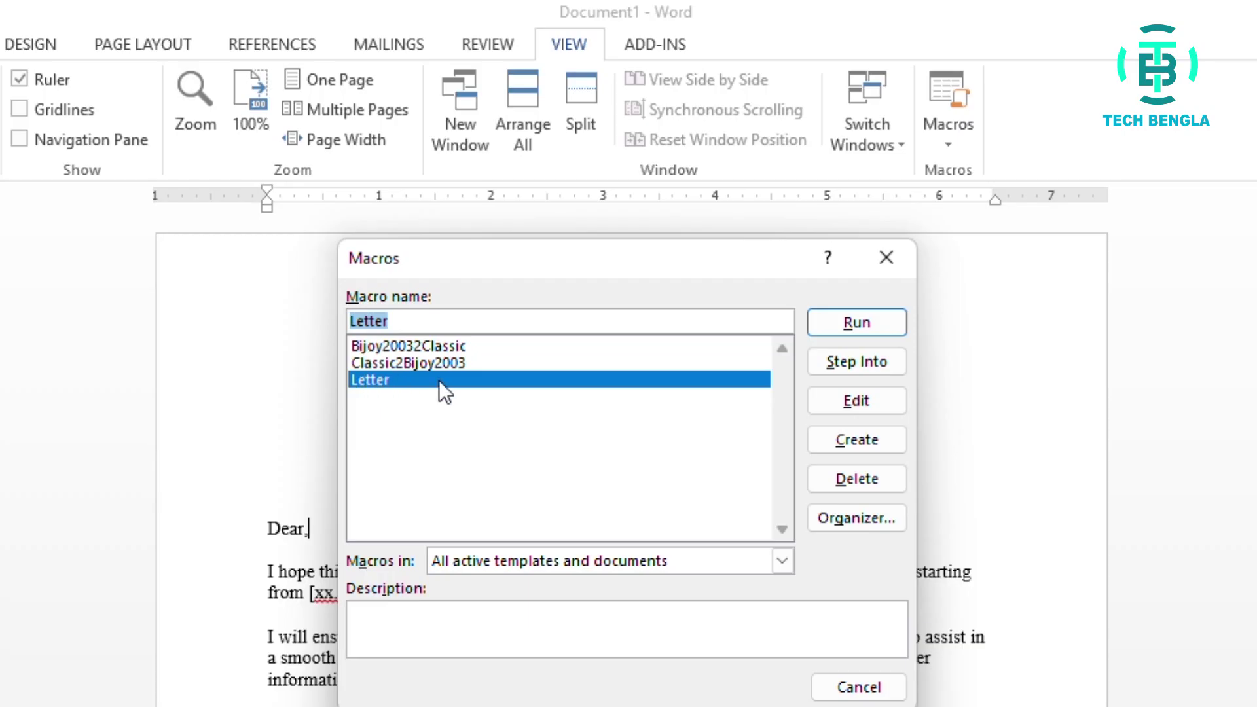
{"action": "left_click", "coordinate": [886, 257]}
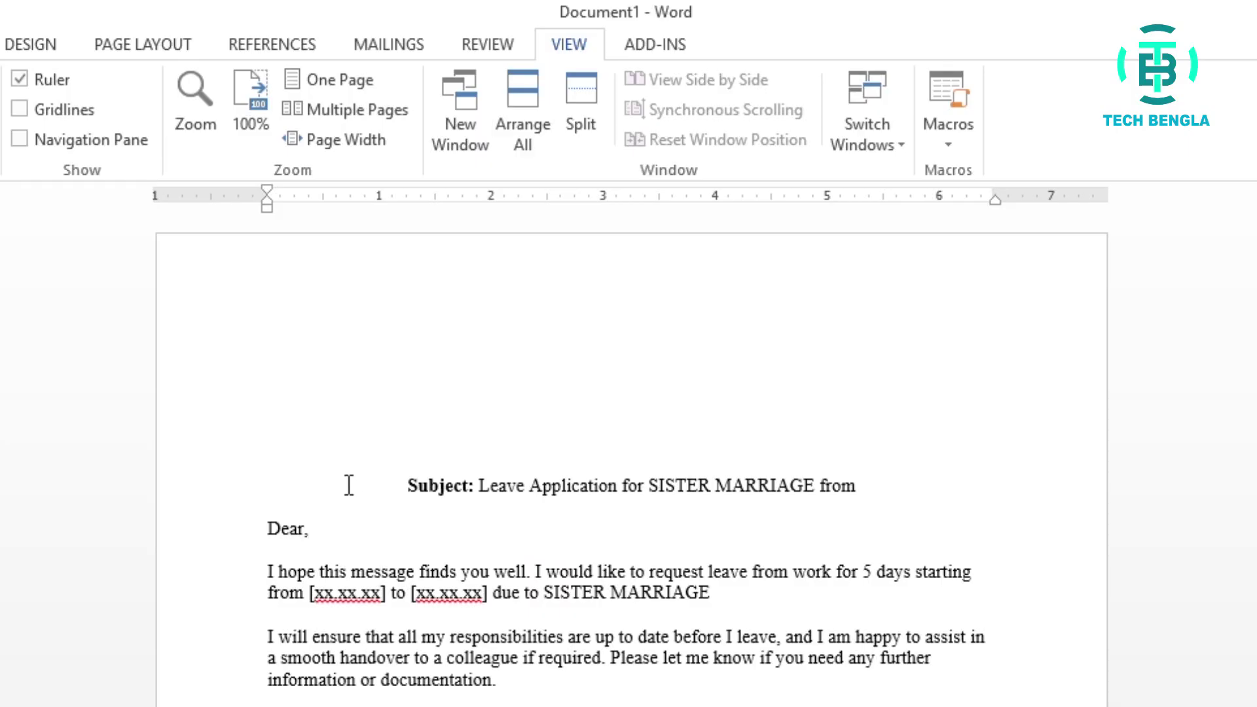
Step: Delete all the letter text from the document and create a new blank document
{"action": "key", "text": "ctrl+a"}
{"action": "key", "text": "Delete"}
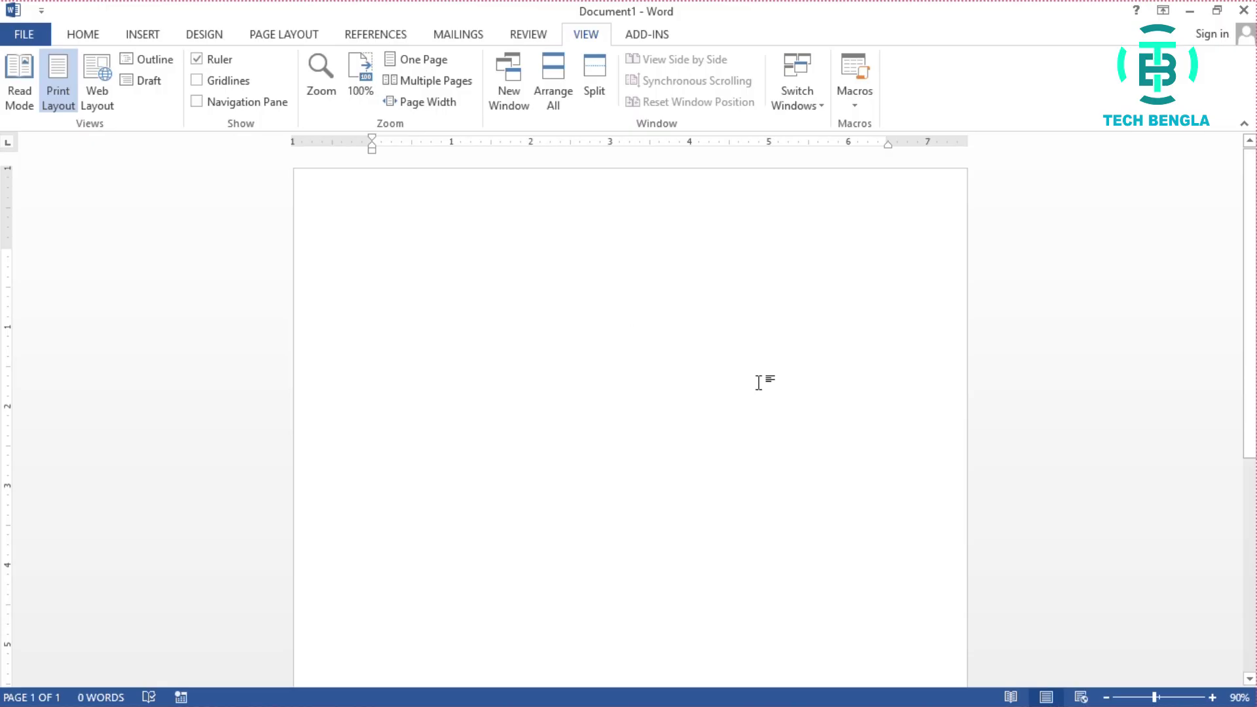
{"action": "left_click", "coordinate": [24, 36]}
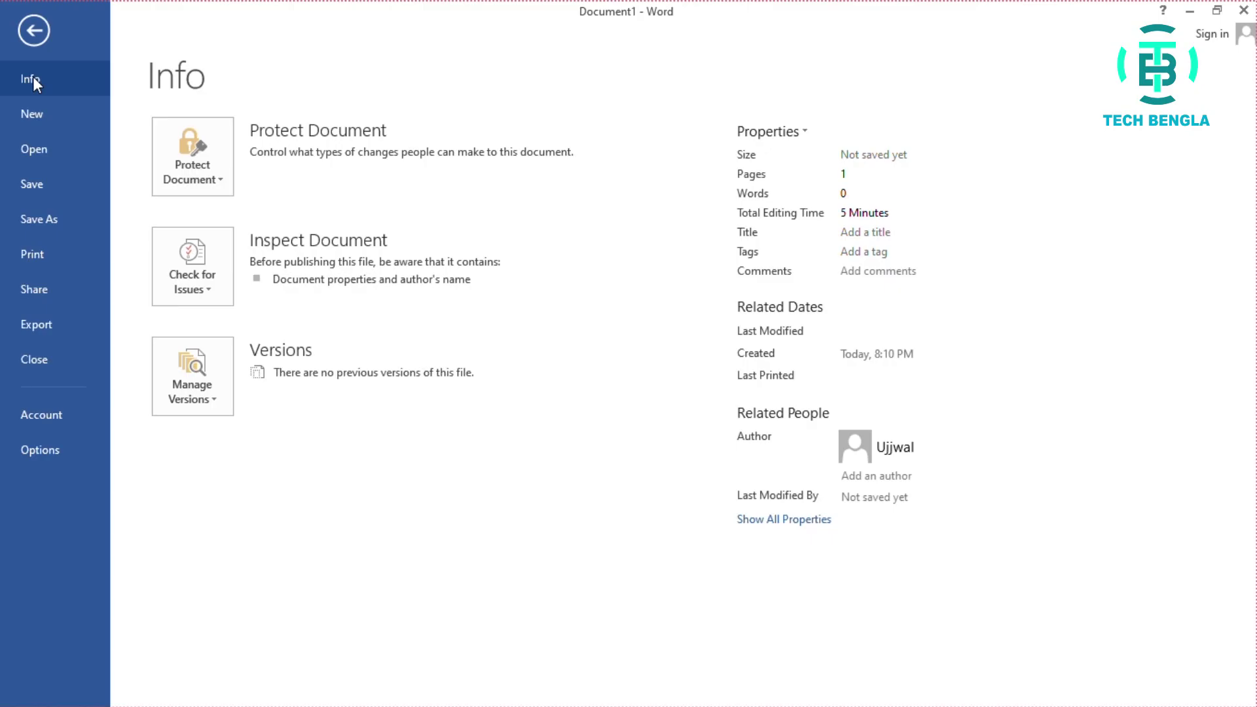
{"action": "left_click", "coordinate": [37, 123]}
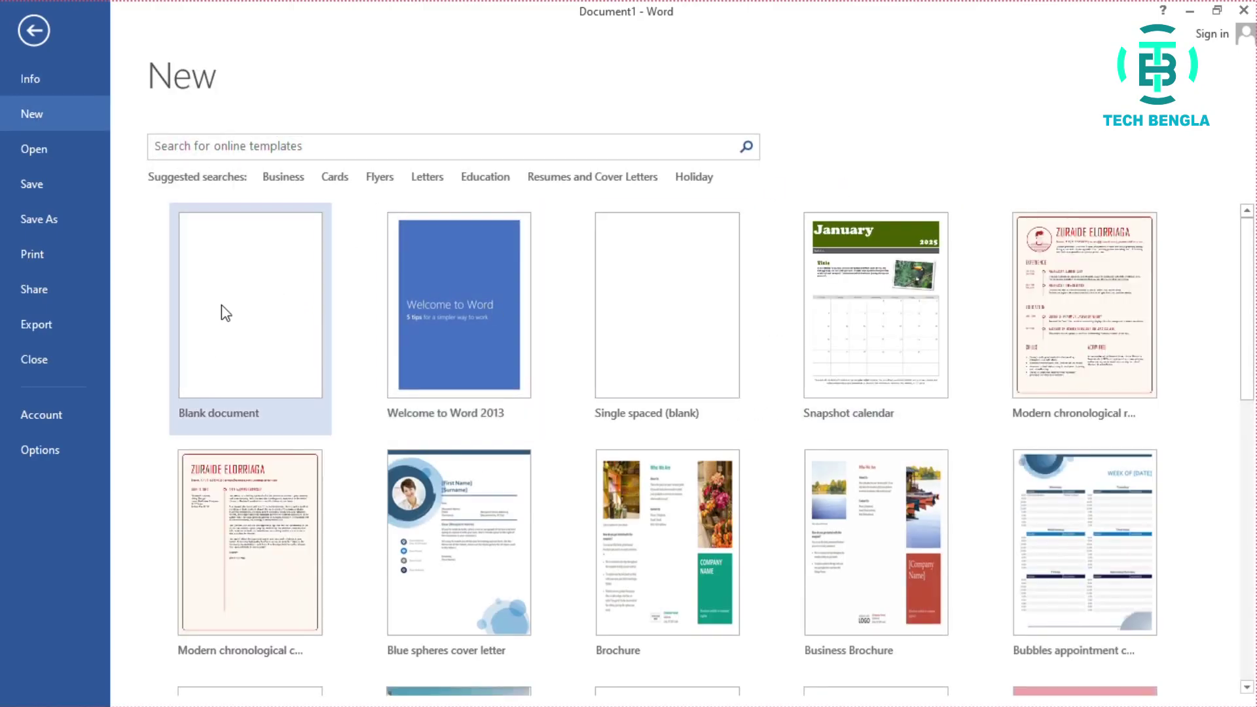
{"action": "left_click", "coordinate": [222, 304]}
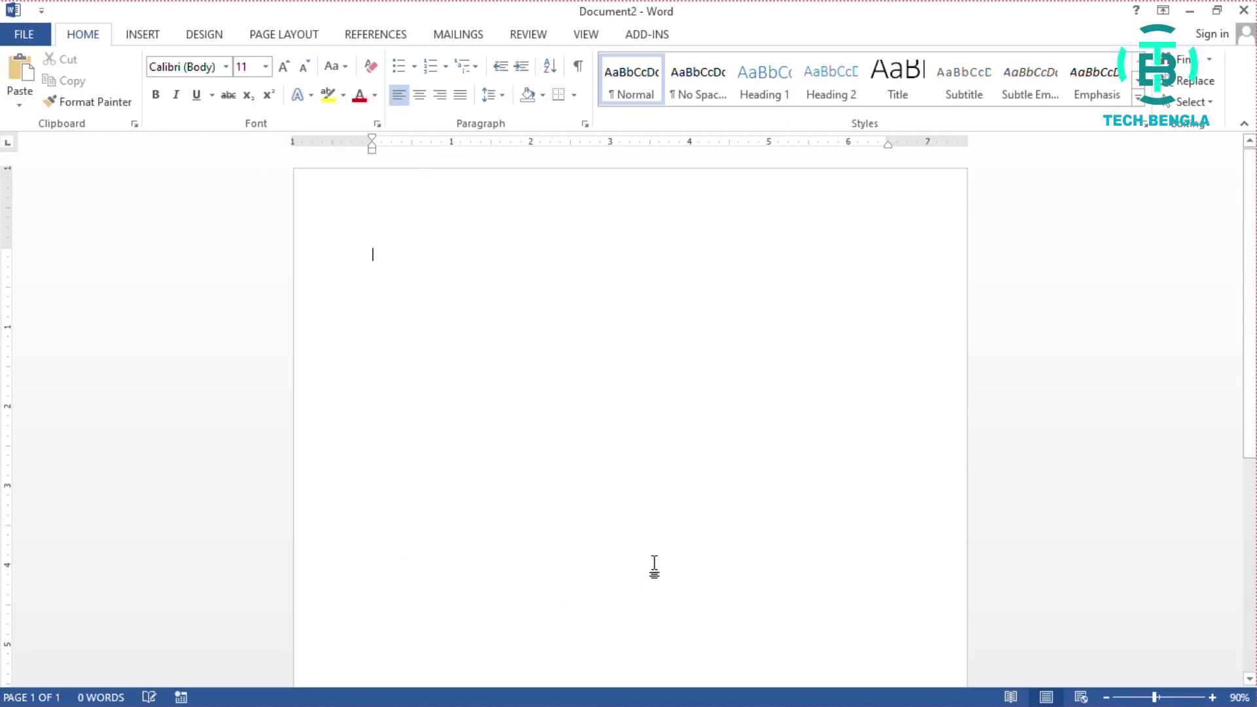
Step: Test the Letter macro in the blank document through its assigned shortcut and close that document
{"action": "key", "text": "ctrl+alt+m"}
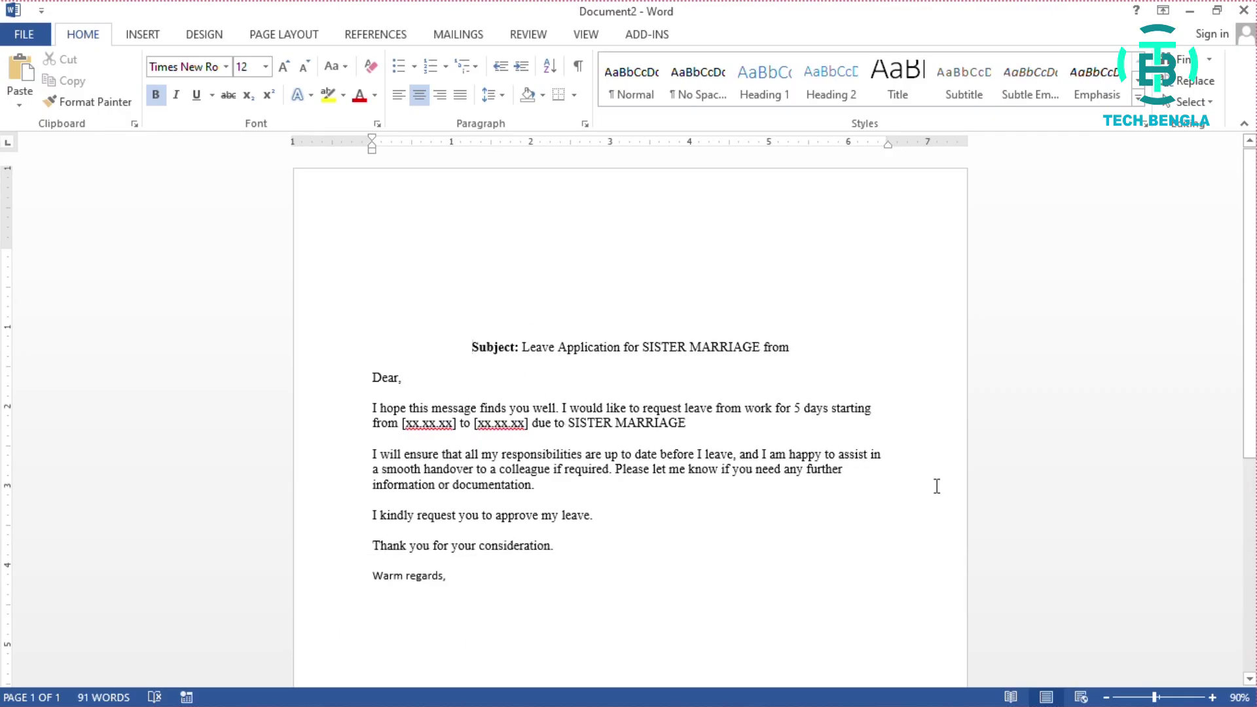
{"action": "left_click", "coordinate": [1243, 10]}
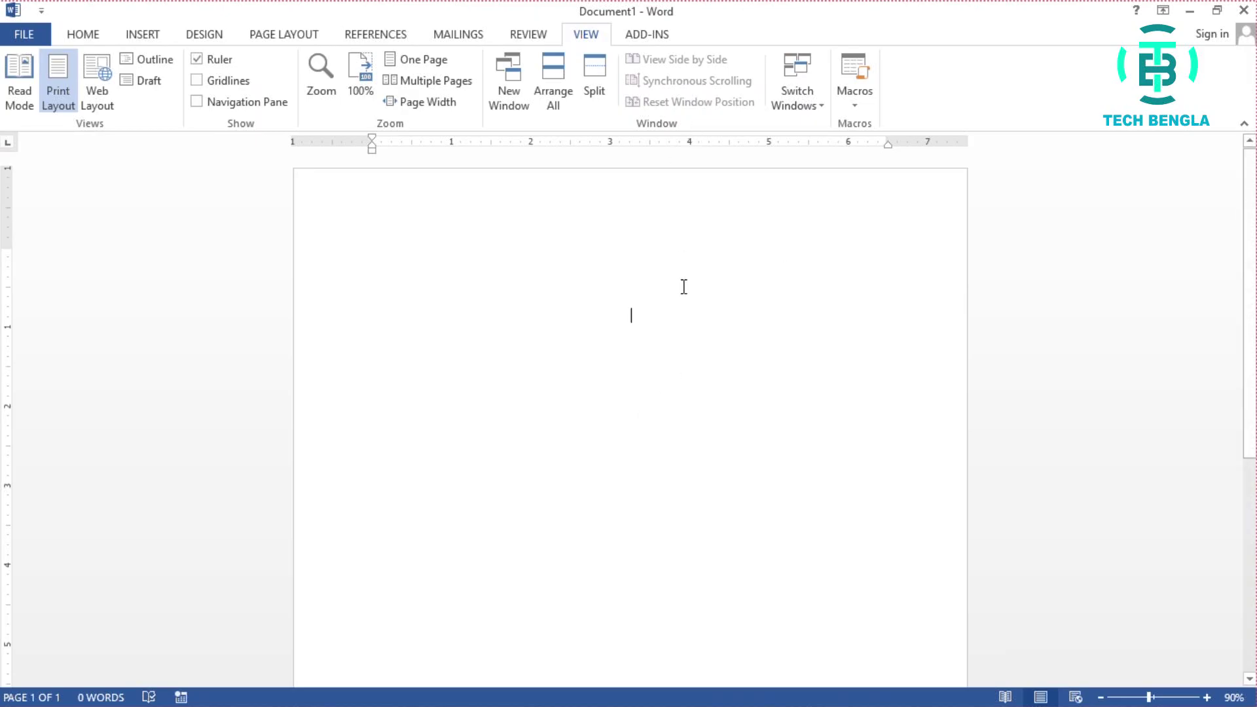
Step: Set up the recording of a new macro named Table in the emptied document
{"action": "left_click", "coordinate": [855, 106]}
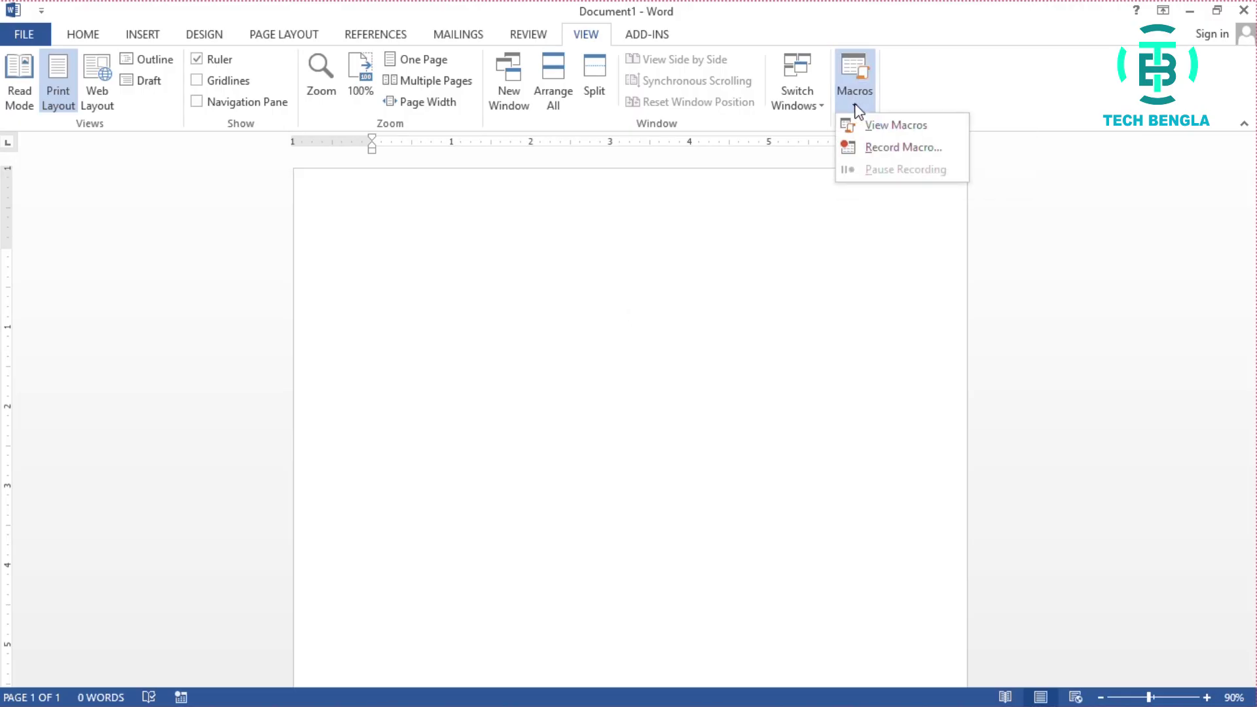
{"action": "left_click", "coordinate": [875, 146]}
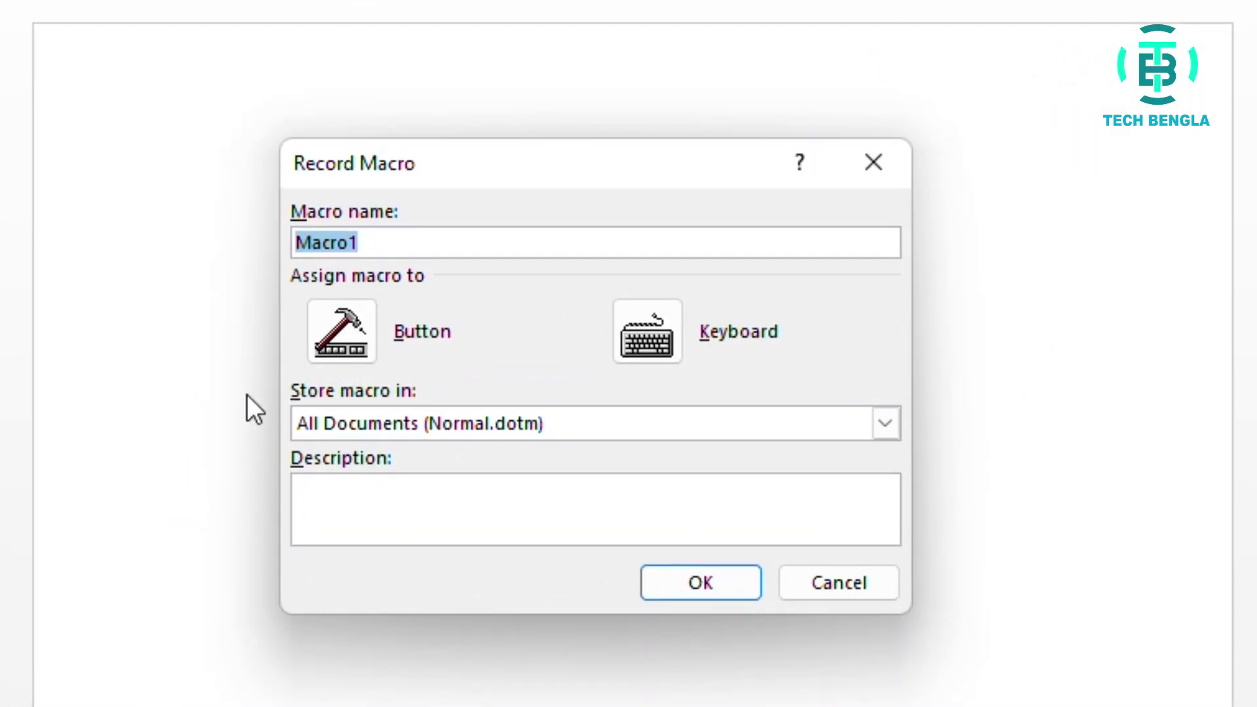
{"action": "type", "text": "Table"}
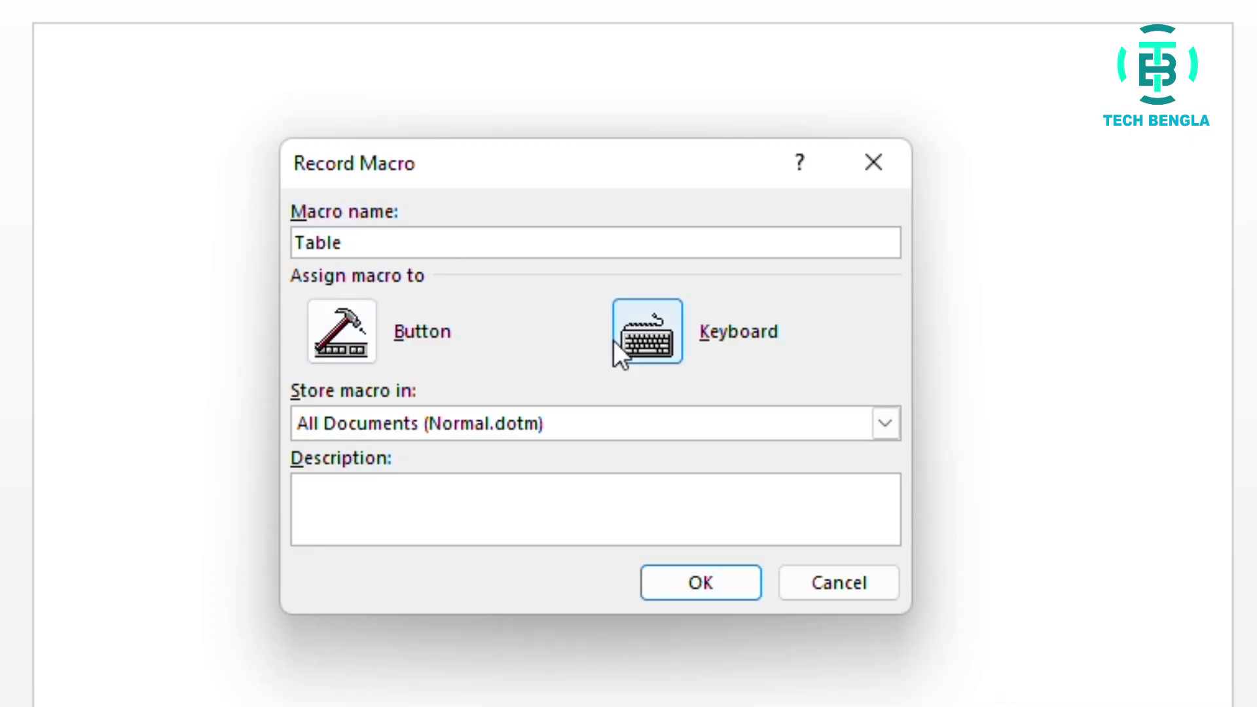
Step: Assign the shortcut Alt+Ctrl+T to the Table macro and begin the recording
{"action": "left_click", "coordinate": [632, 349]}
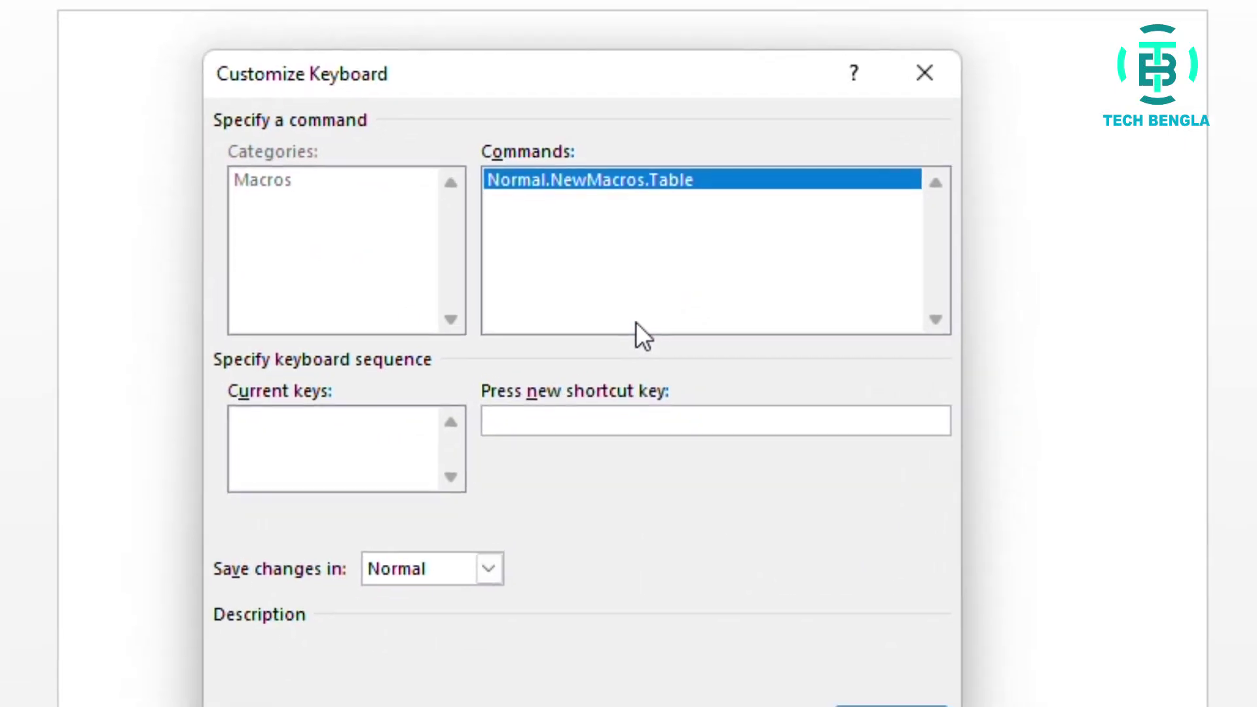
{"action": "key", "text": "ctrl+alt+t"}
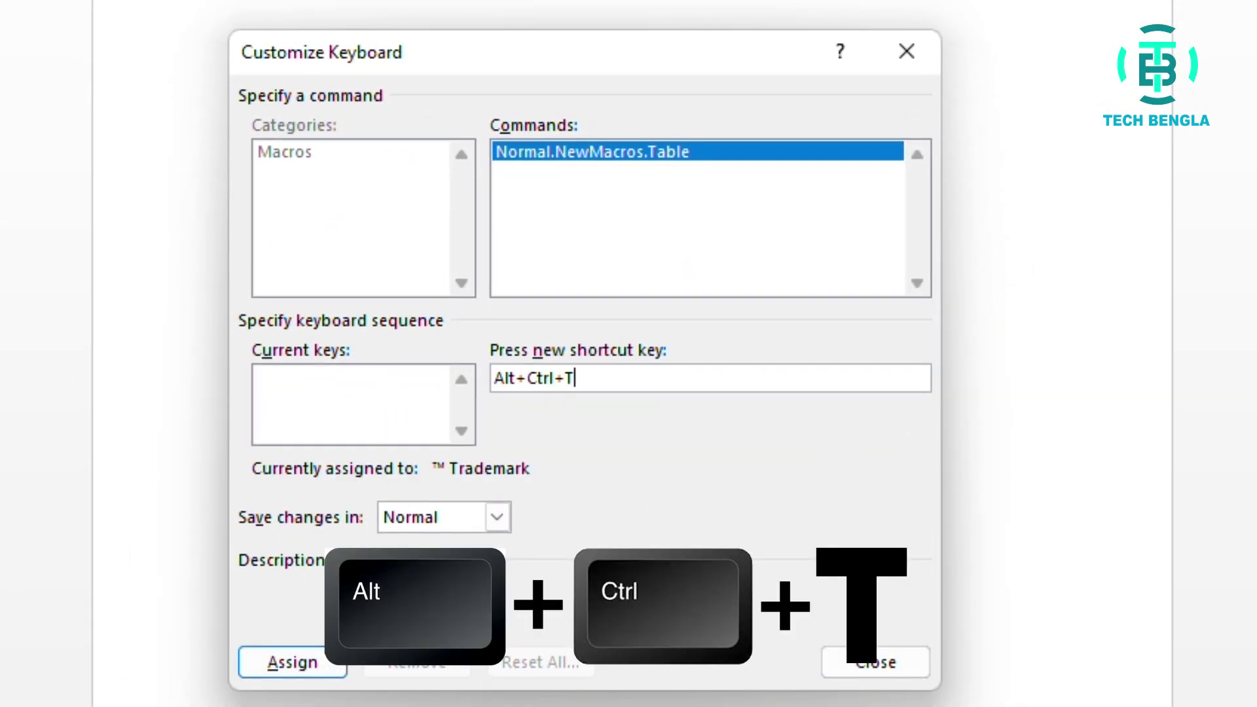
{"action": "left_click", "coordinate": [307, 662]}
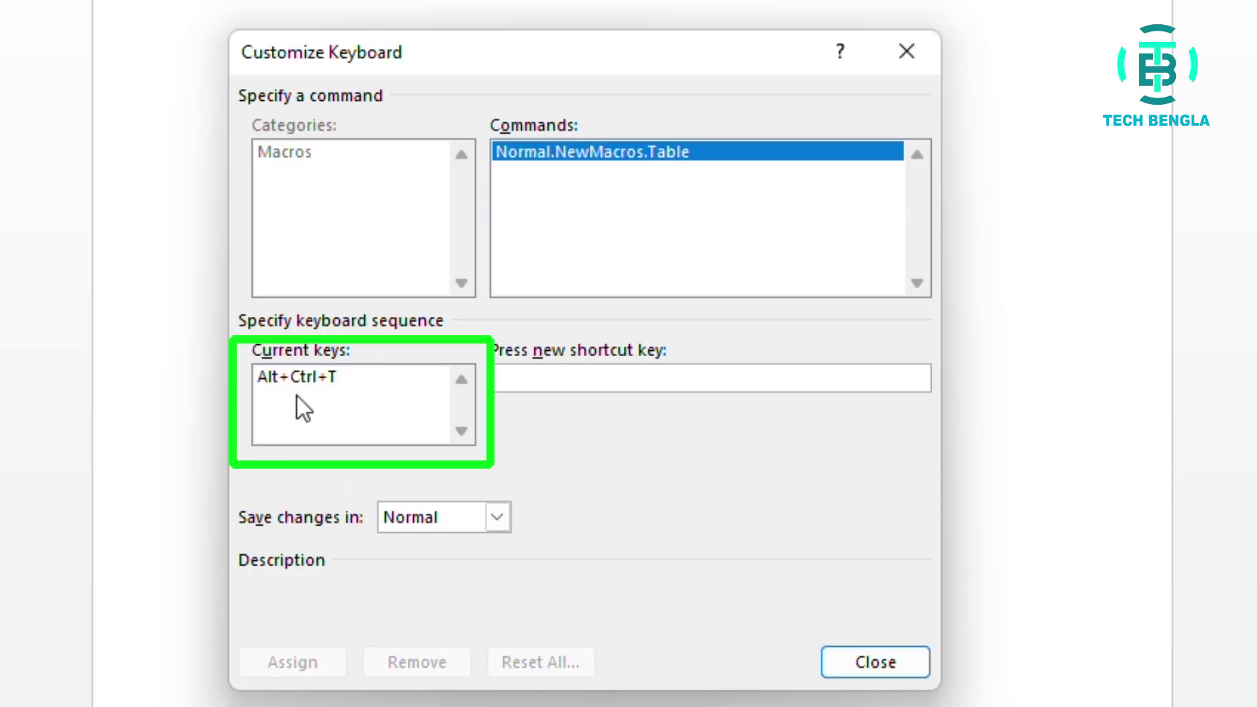
{"action": "left_click", "coordinate": [872, 671]}
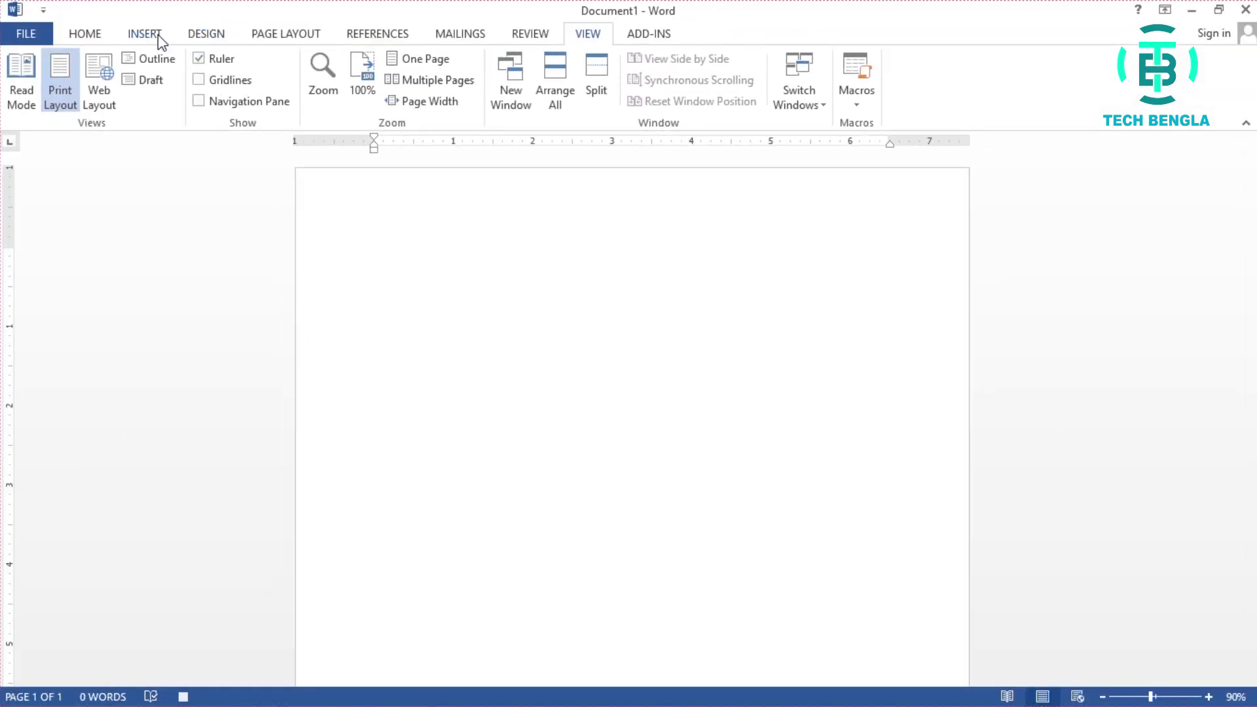
Step: Insert a table of four columns and three rows and apply the blue grid style with solid header row and first column
{"action": "left_click", "coordinate": [144, 34]}
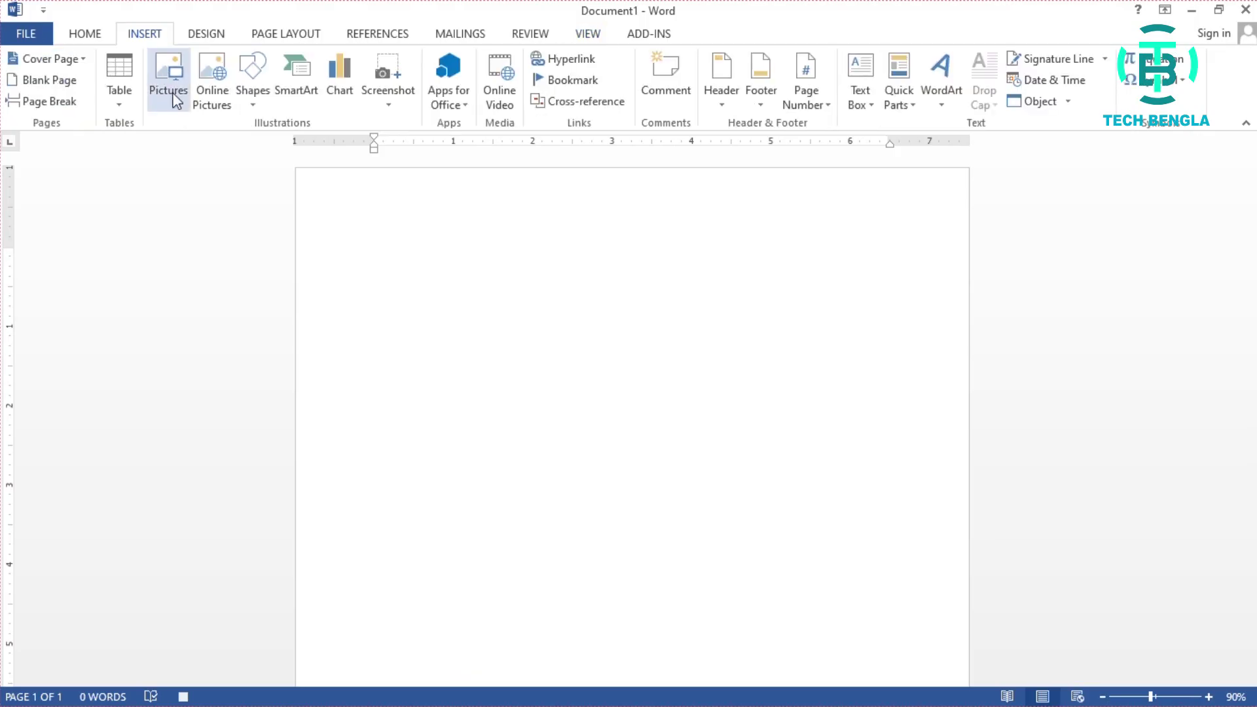
{"action": "left_click", "coordinate": [122, 104]}
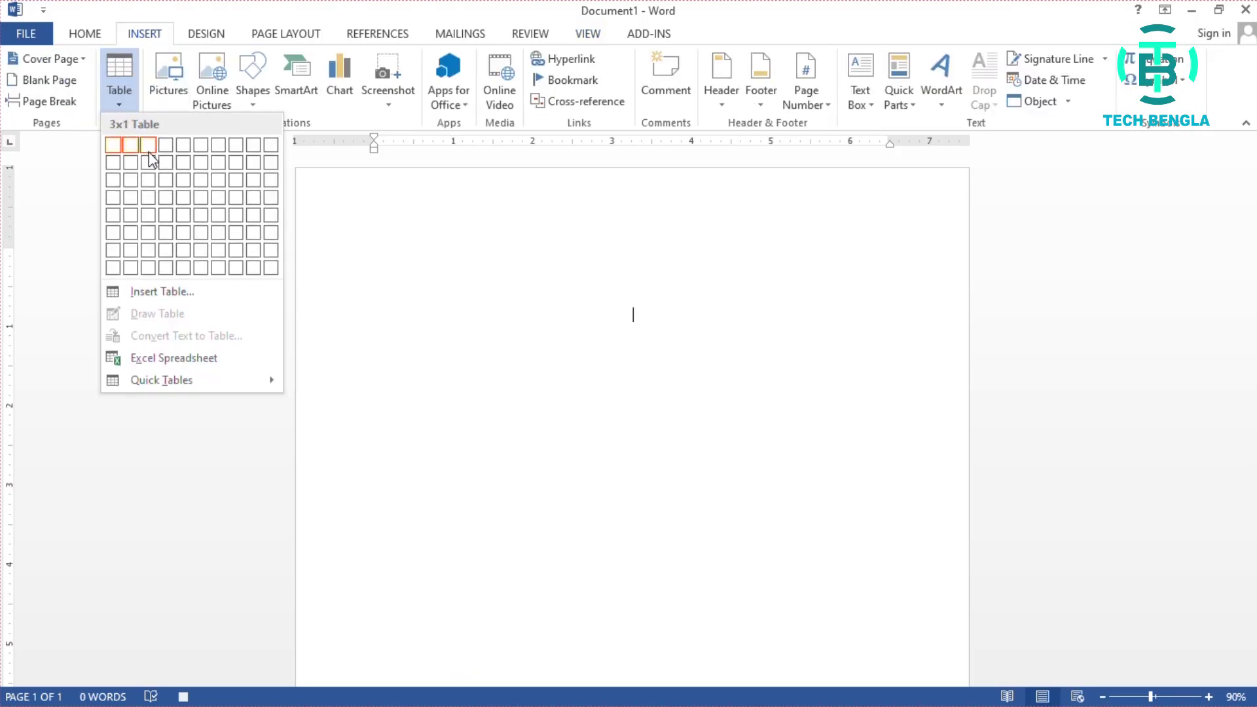
{"action": "left_click", "coordinate": [166, 184]}
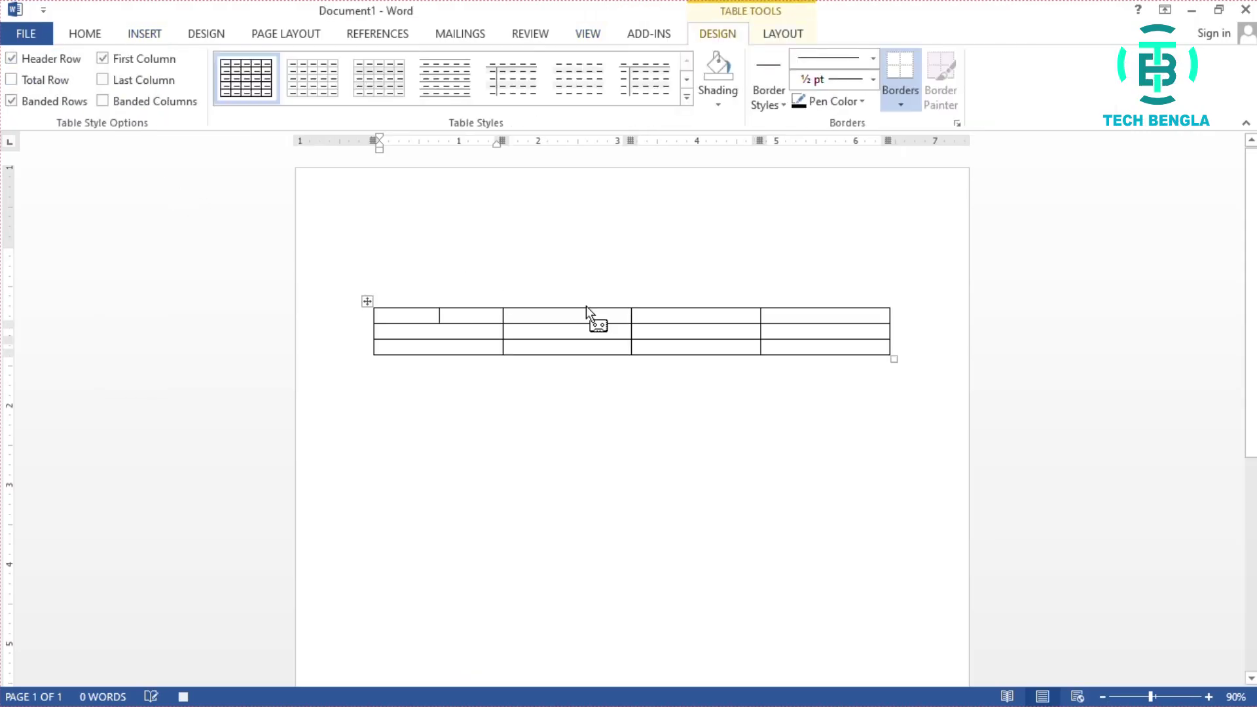
{"action": "left_click", "coordinate": [678, 103]}
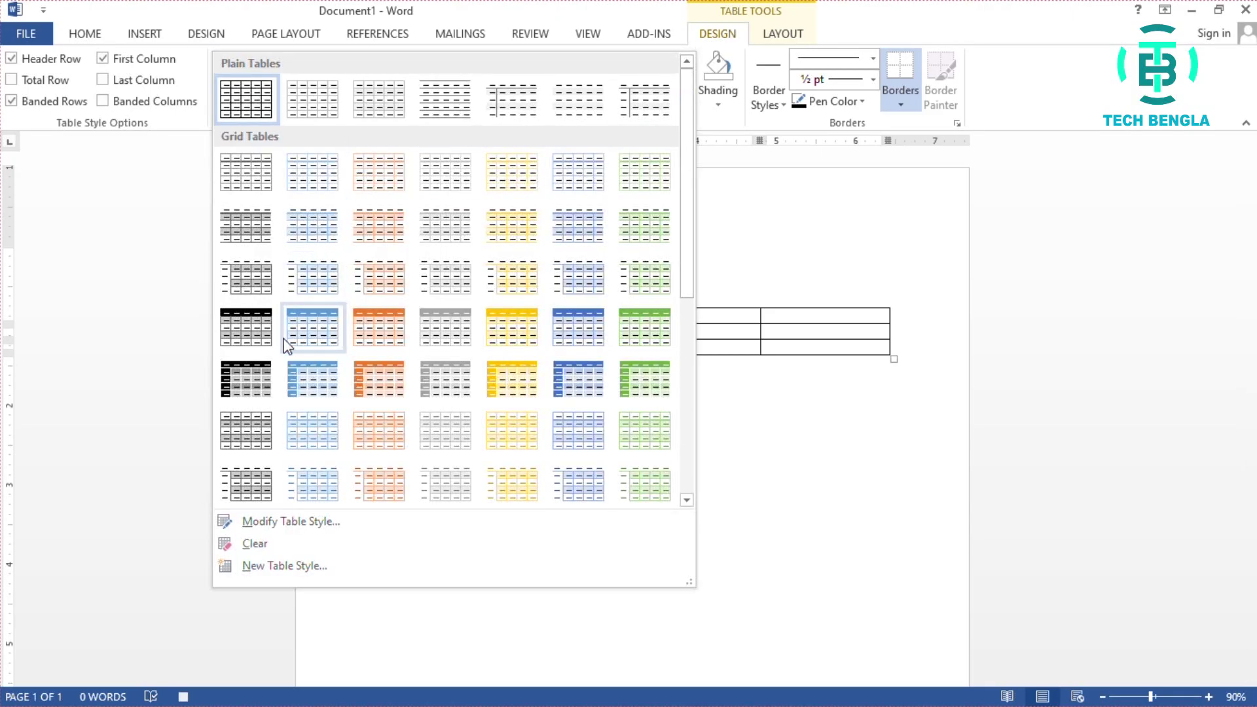
{"action": "left_click", "coordinate": [303, 374]}
Step: Fill the table's header row with Name, January, february and March
{"action": "type", "text": "Name"}
{"action": "key", "text": "Tab"}
{"action": "type", "text": "January"}
{"action": "key", "text": "Tab"}
{"action": "type", "text": "february"}
{"action": "key", "text": "Tab"}
{"action": "type", "text": "March"}
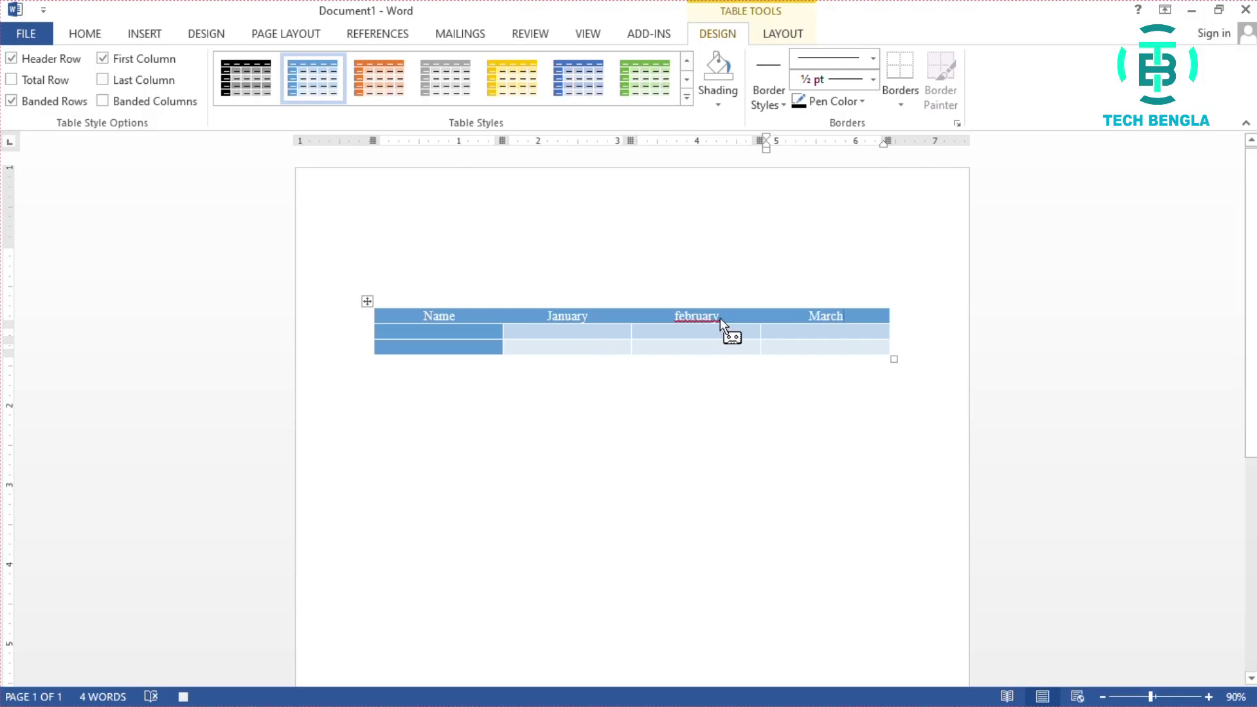
Step: Enter AAAAAA and BBBBBBB in the Name column below the header and add an empty row at the table's end
{"action": "key", "text": "Left"}
{"action": "key", "text": "Left"}
{"action": "key", "text": "Left"}
{"action": "key", "text": "Left"}
{"action": "key", "text": "Left"}
{"action": "key", "text": "BackSpace"}
{"action": "key", "text": "BackSpace"}
{"action": "type", "text": "ary"}
{"action": "key", "text": "Down"}
{"action": "key", "text": "Left"}
{"action": "key", "text": "Left"}
{"action": "type", "text": "AAAAAA"}
{"action": "key", "text": "Down"}
{"action": "type", "text": "BBBBBBB"}
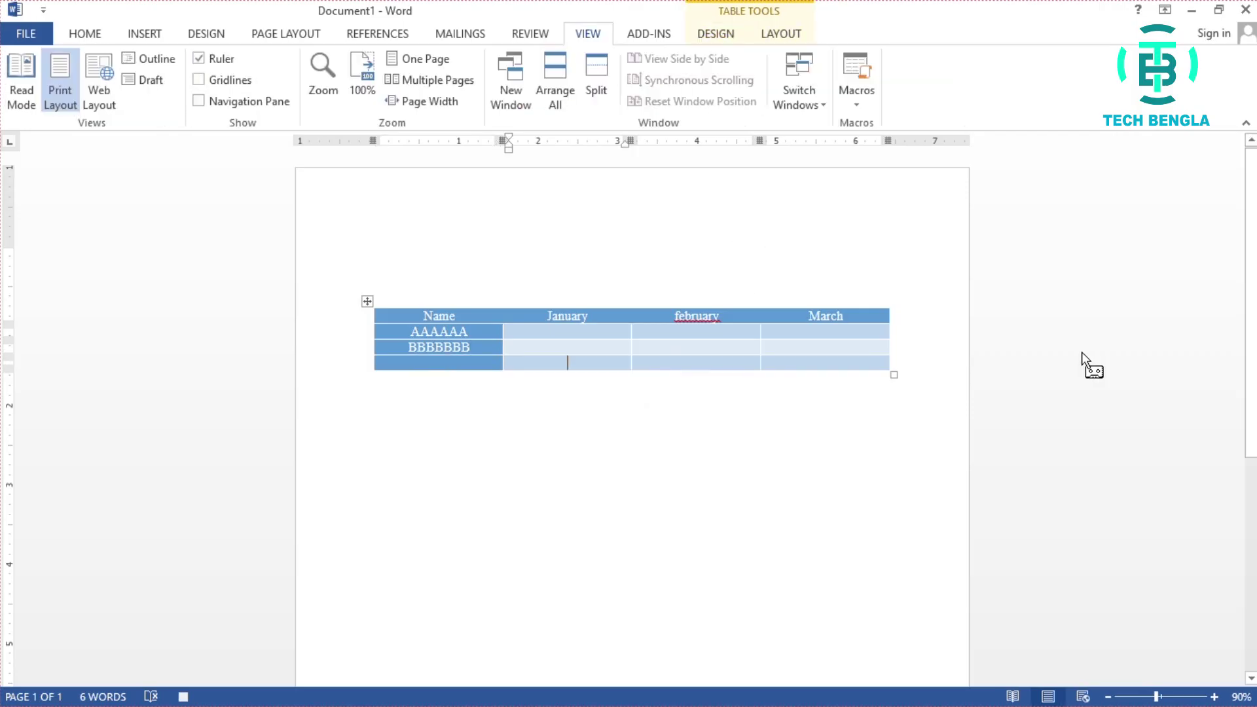
Step: Stop recording the Table macro and look it up in the list of available macros
{"action": "left_click", "coordinate": [857, 98]}
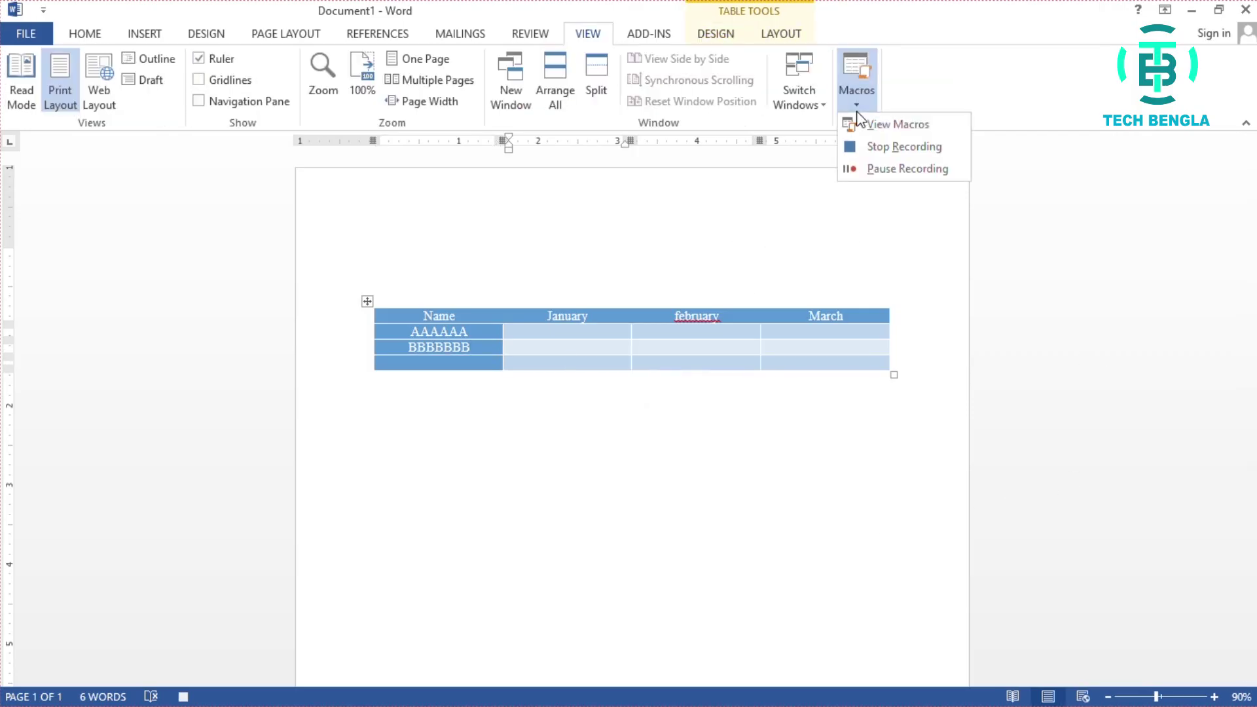
{"action": "left_click", "coordinate": [905, 147]}
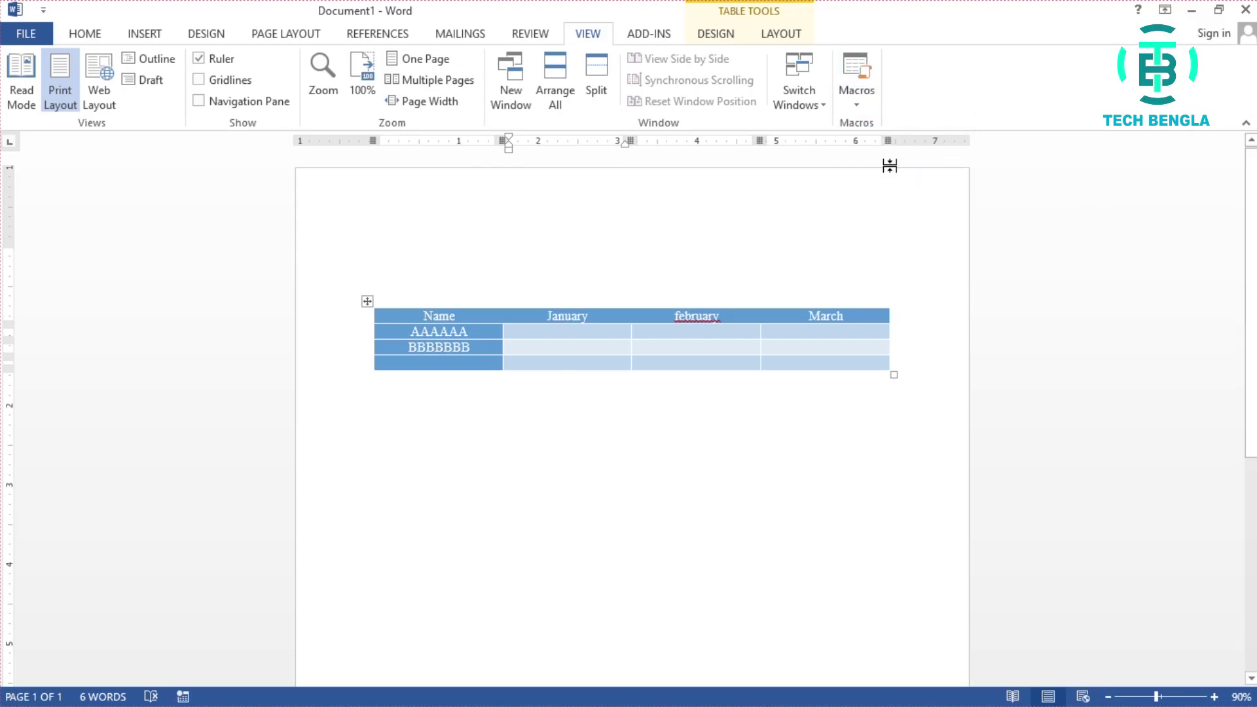
{"action": "left_click", "coordinate": [856, 99]}
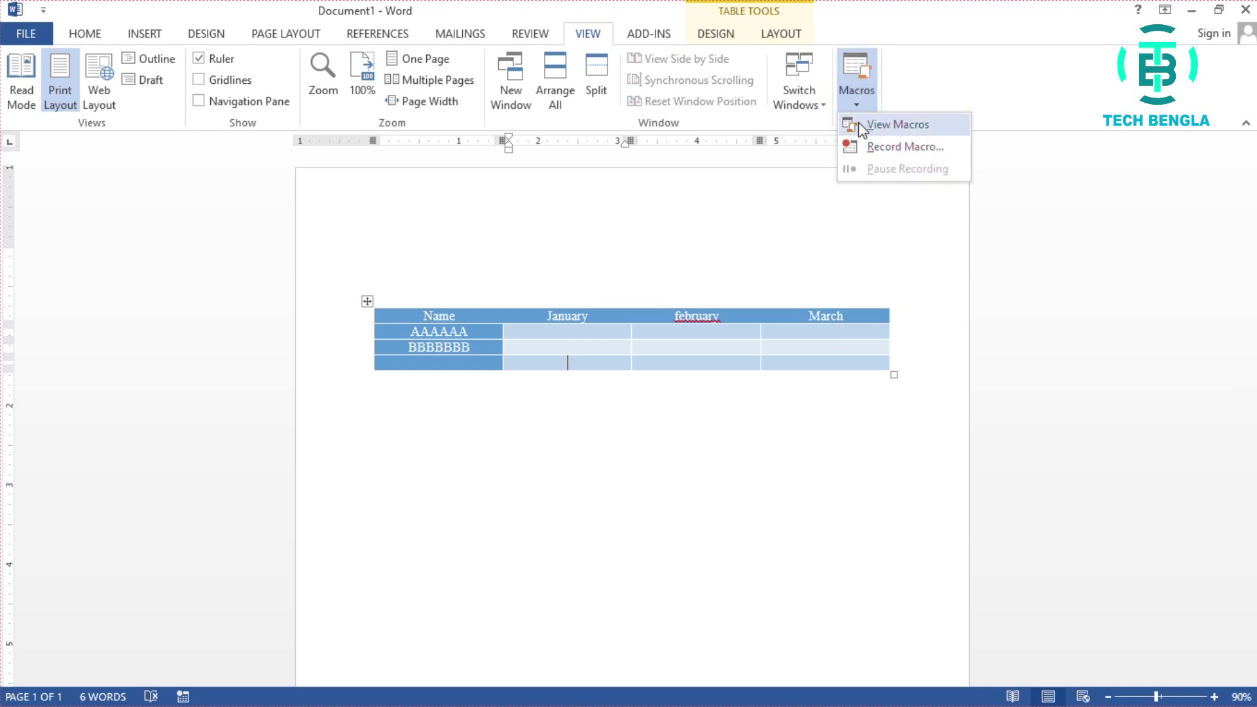
{"action": "left_click", "coordinate": [858, 121]}
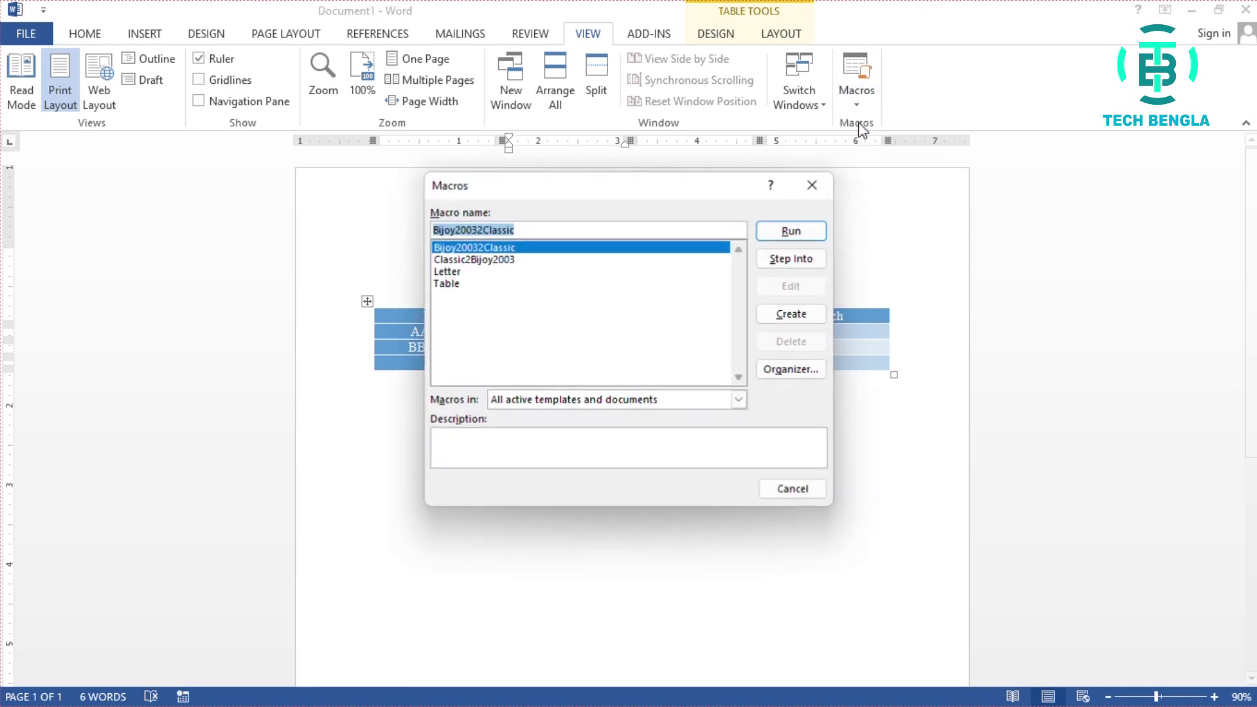
{"action": "left_click", "coordinate": [451, 283]}
{"action": "left_click", "coordinate": [814, 185]}
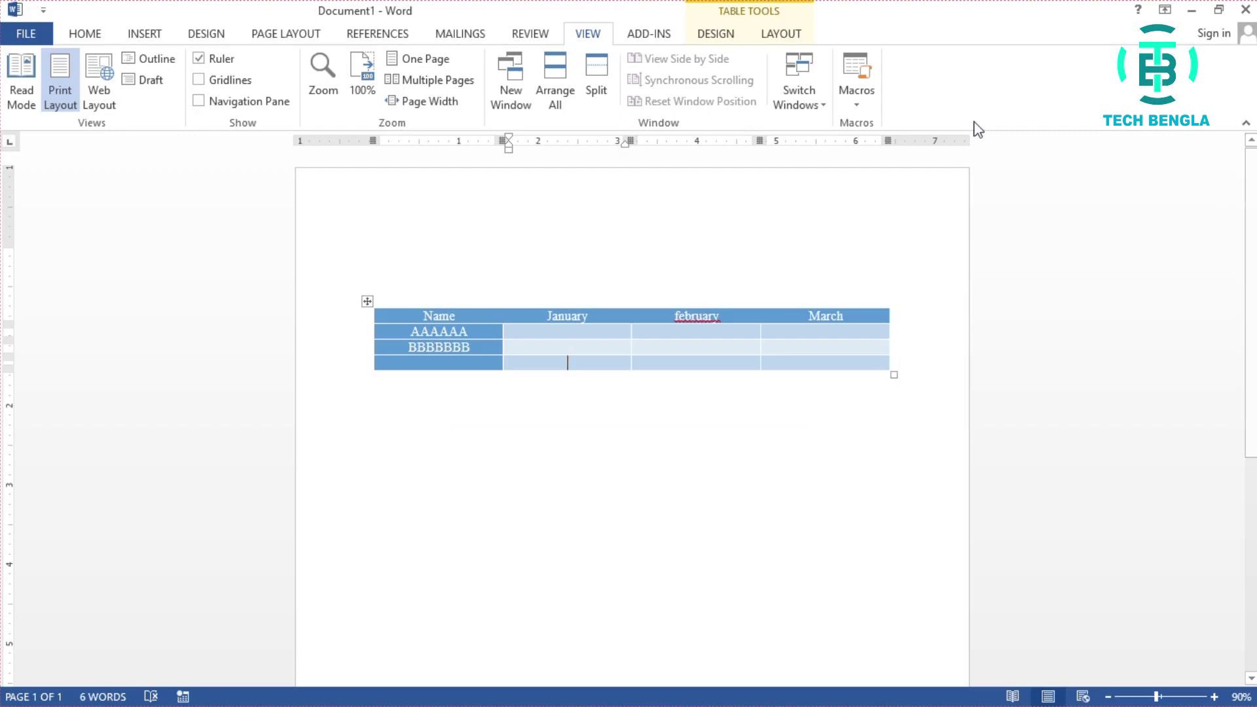
Step: Create a new blank document and run the Table macro in it, ending the macro at the run-time error
{"action": "left_click", "coordinate": [33, 26]}
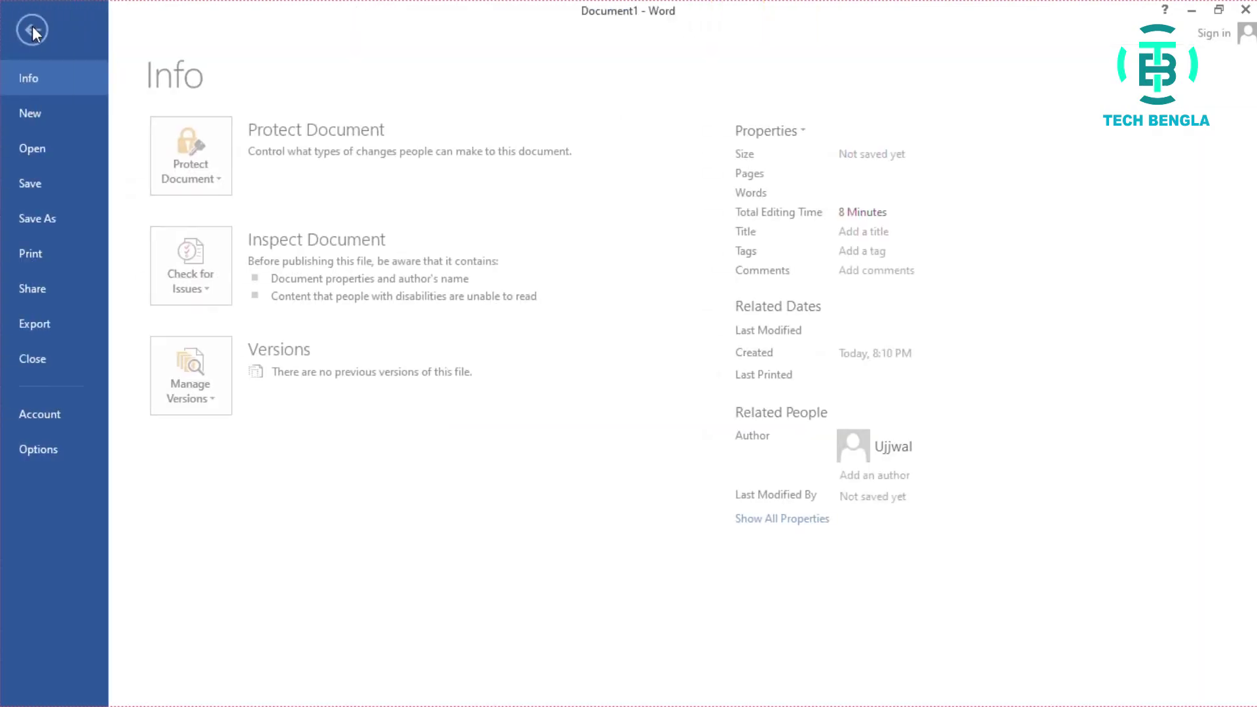
{"action": "left_click", "coordinate": [38, 117]}
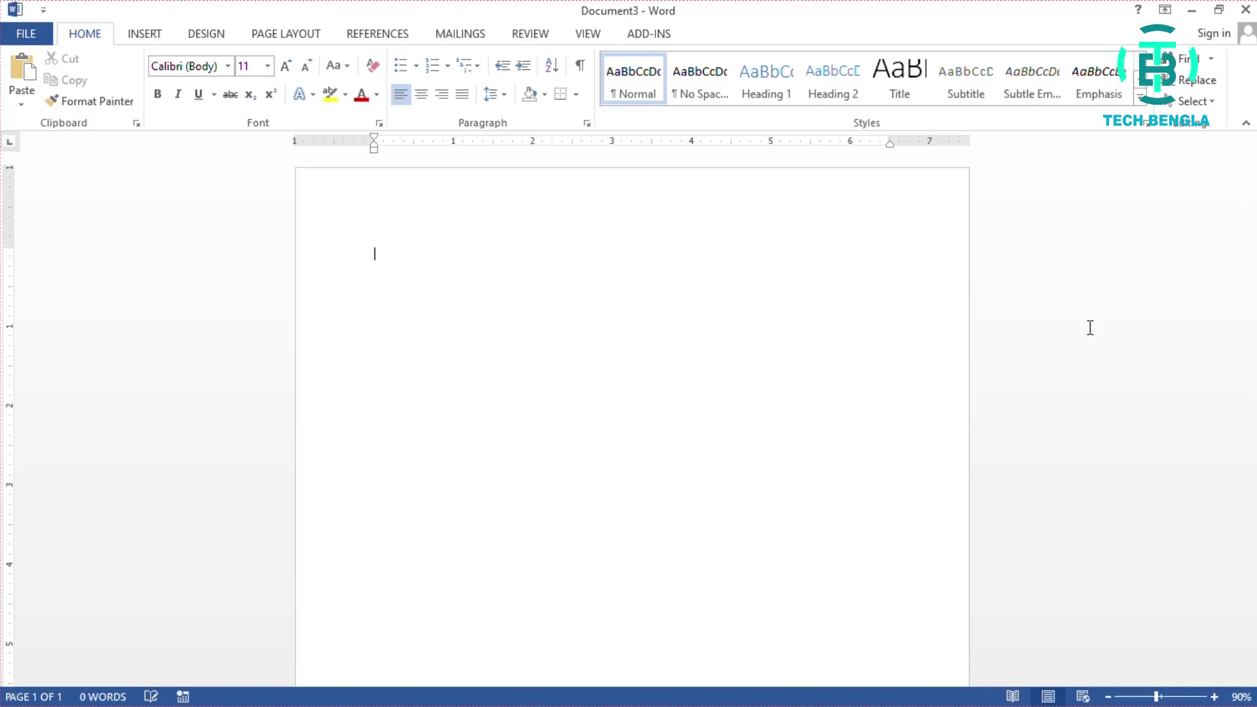
{"action": "key", "text": "ctrl+alt+t"}
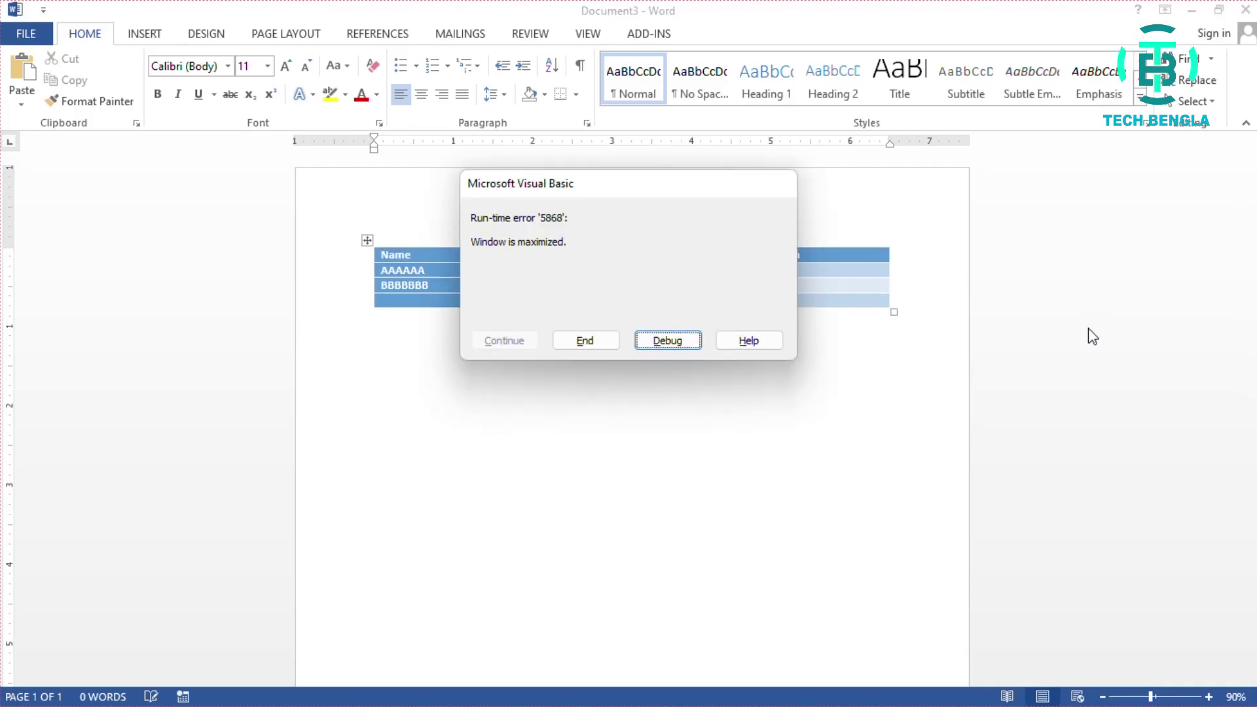
{"action": "left_click", "coordinate": [585, 341]}
Step: Run the Letter macro to insert the leave application below the table and look over the inserted content
{"action": "key", "text": "ctrl+alt+m"}
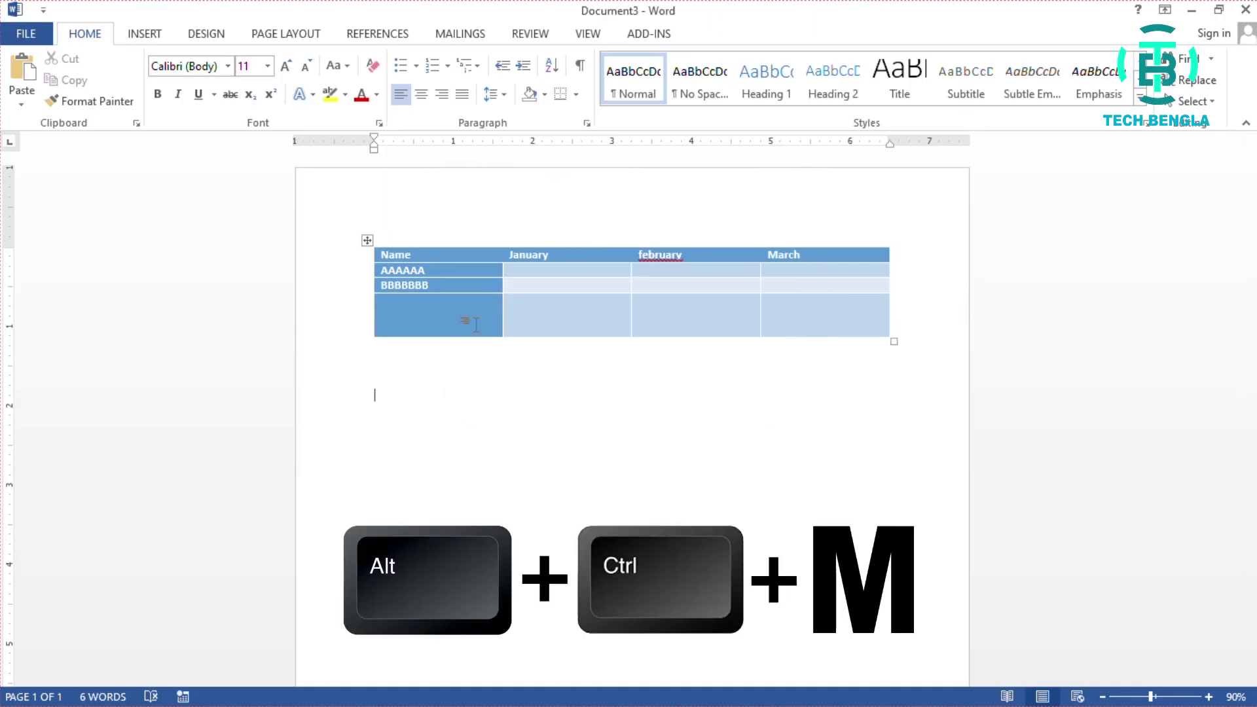
{"action": "key", "text": "ctrl+alt+m"}
{"action": "scroll", "coordinate": [477, 325], "scroll_direction": "up", "scroll_amount": 5}
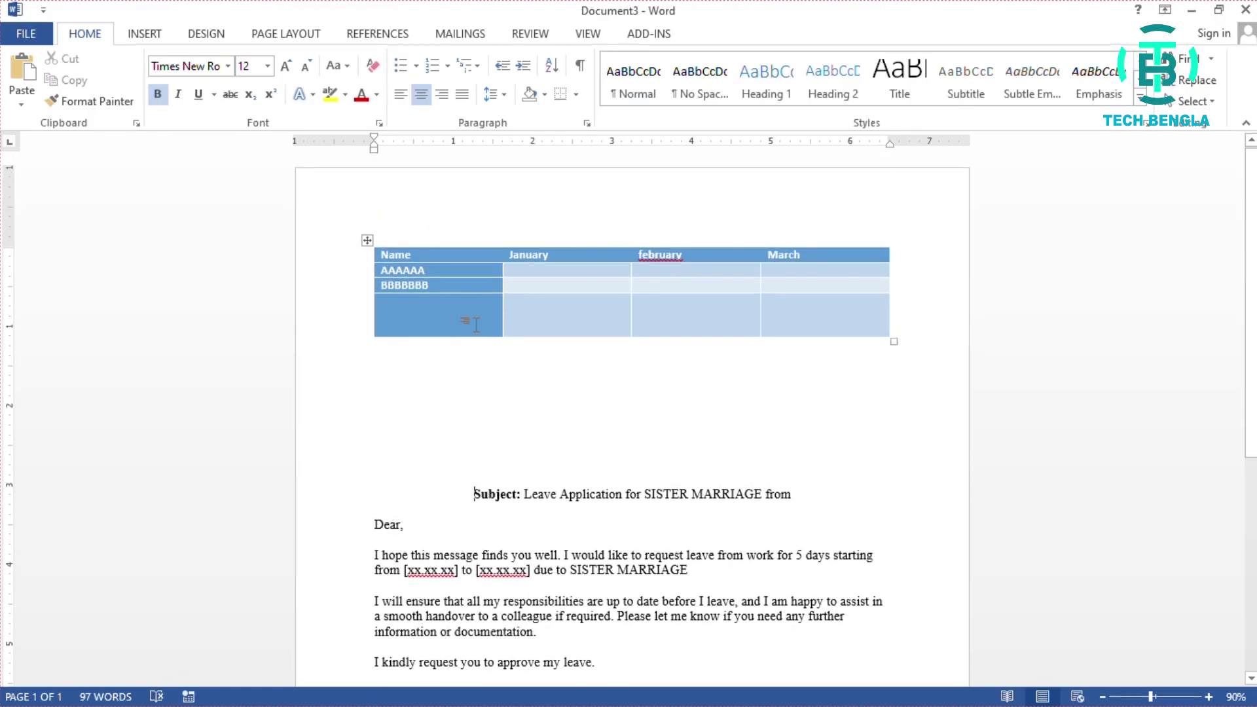
{"action": "scroll", "coordinate": [541, 297], "scroll_direction": "down", "scroll_amount": 5}
{"action": "scroll", "coordinate": [543, 298], "scroll_direction": "up", "scroll_amount": 5}
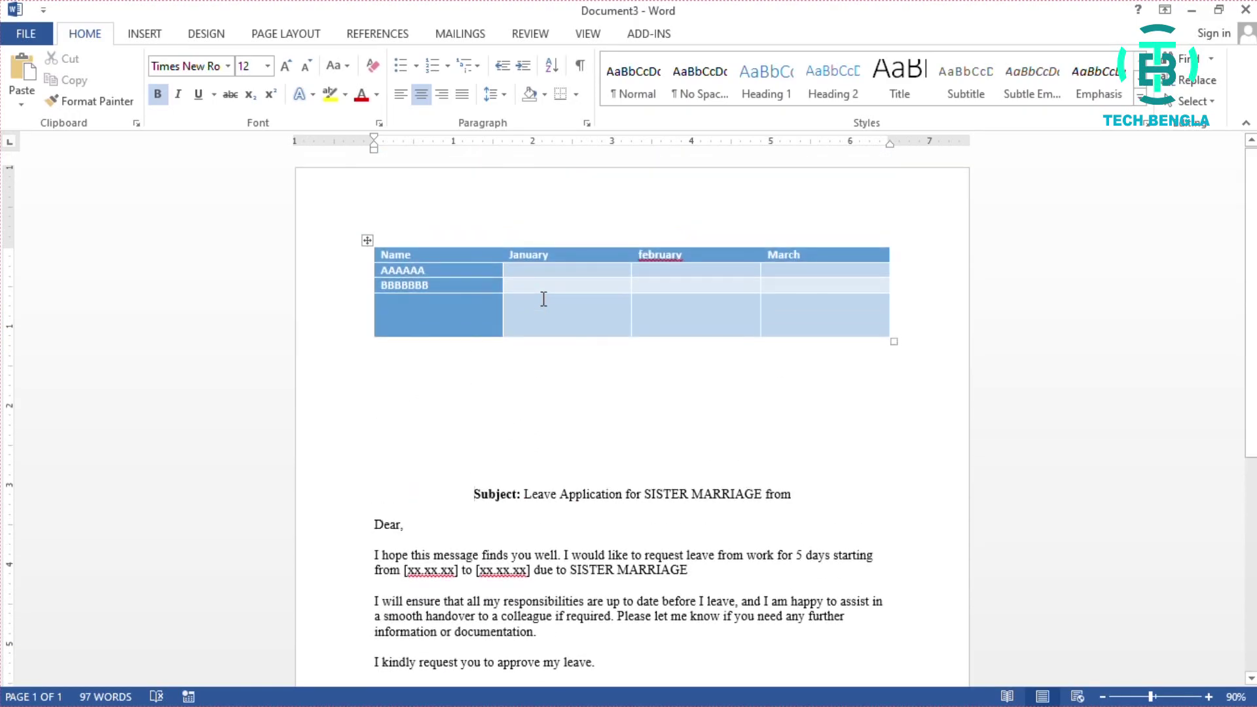